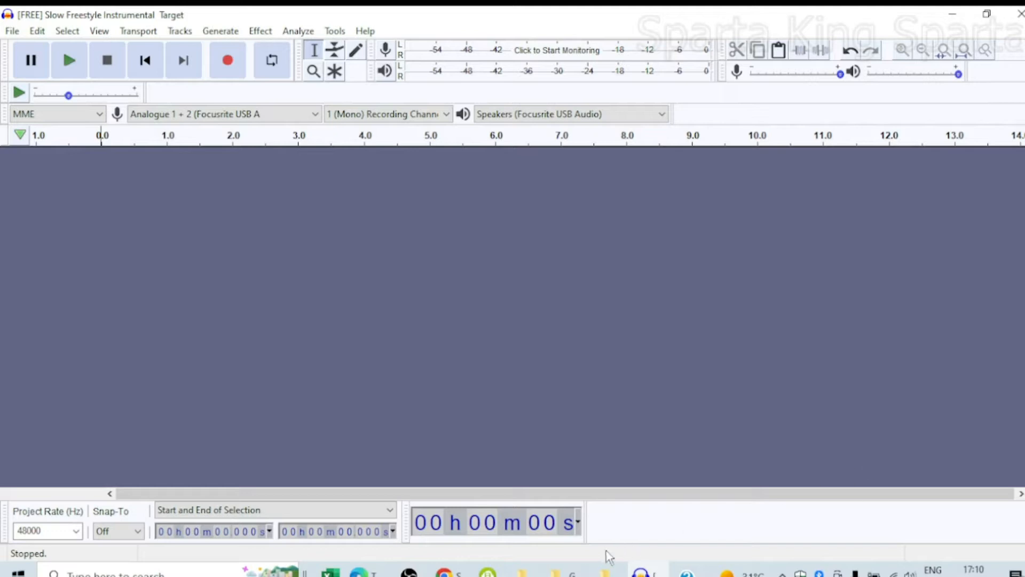
Import the Emotional Afro Beat instrumental from the Guitar Instrumental folder into the project, and remove its track
{"action": "left_click", "coordinate": [565, 570]}
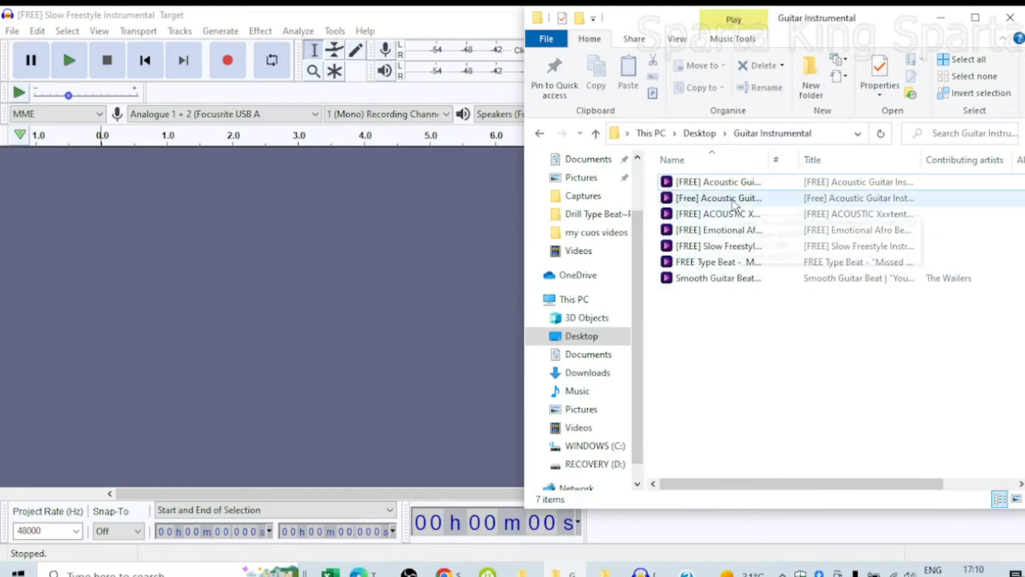
{"action": "left_click", "coordinate": [736, 238]}
{"action": "left_click_drag", "start_coordinate": [735, 238], "coordinate": [155, 260]}
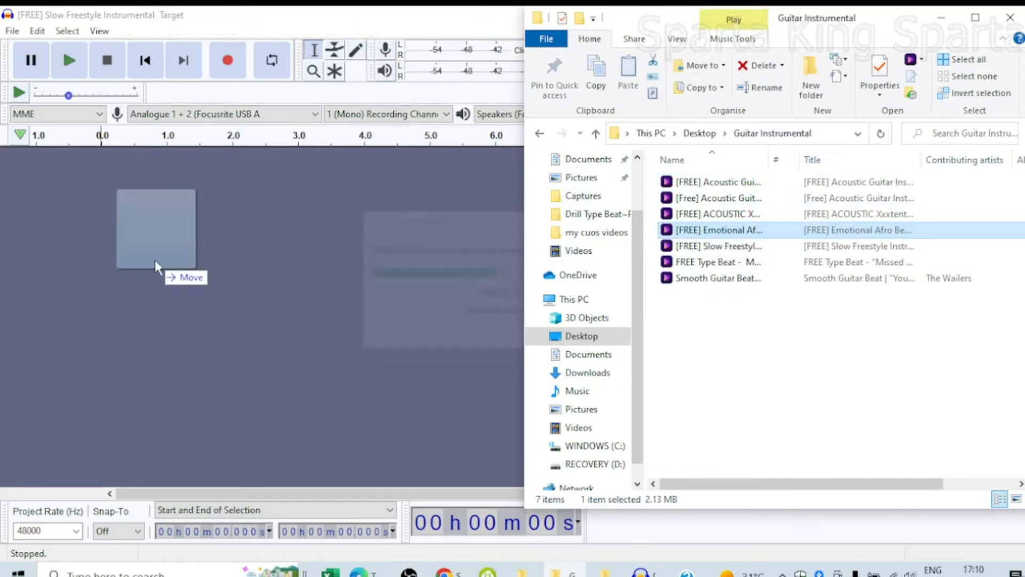
{"action": "left_click", "coordinate": [945, 19]}
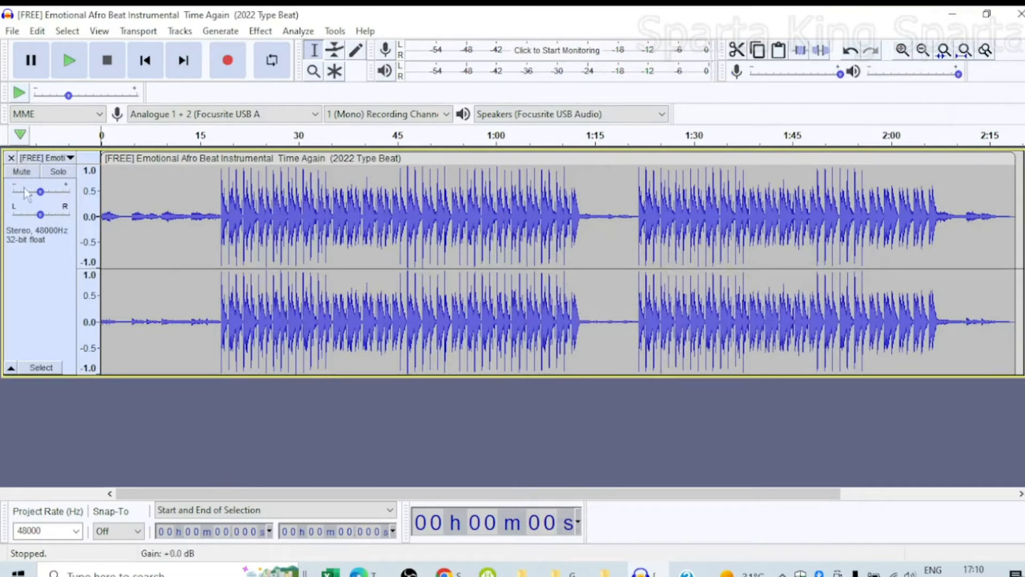
{"action": "left_click", "coordinate": [11, 158]}
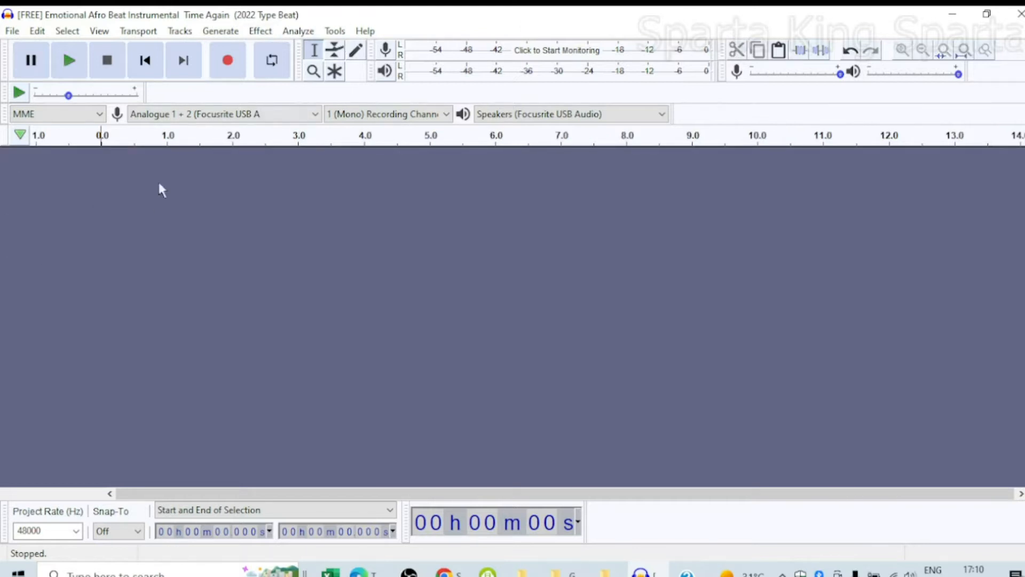
{"action": "left_click", "coordinate": [8, 32]}
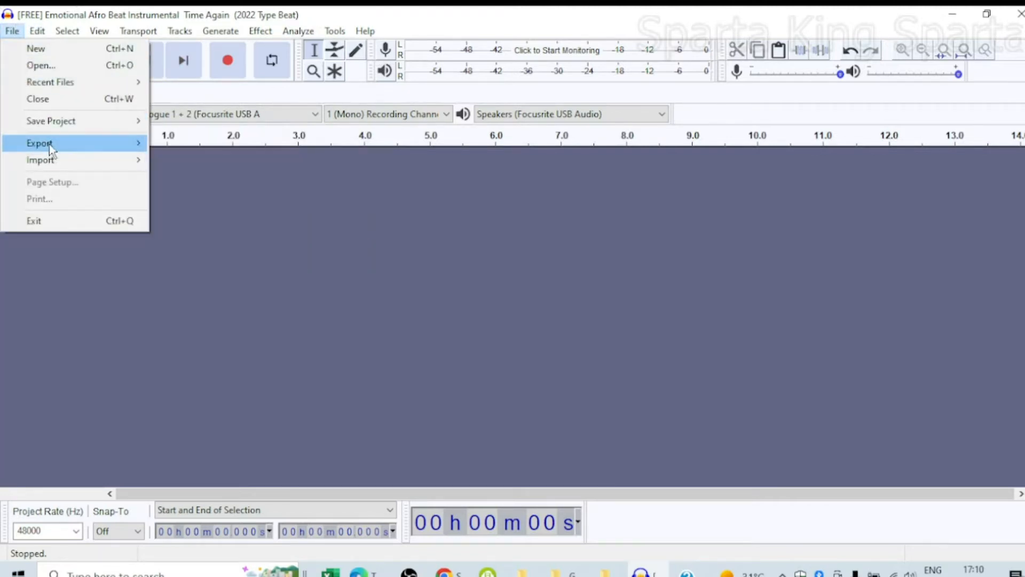
{"action": "mouse_move", "coordinate": [58, 163]}
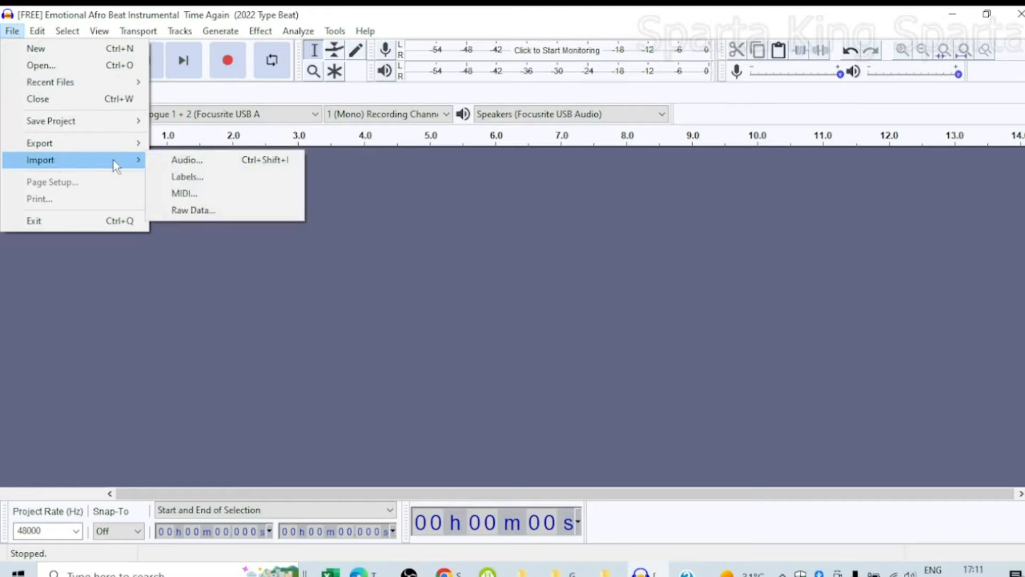
{"action": "left_click", "coordinate": [181, 160]}
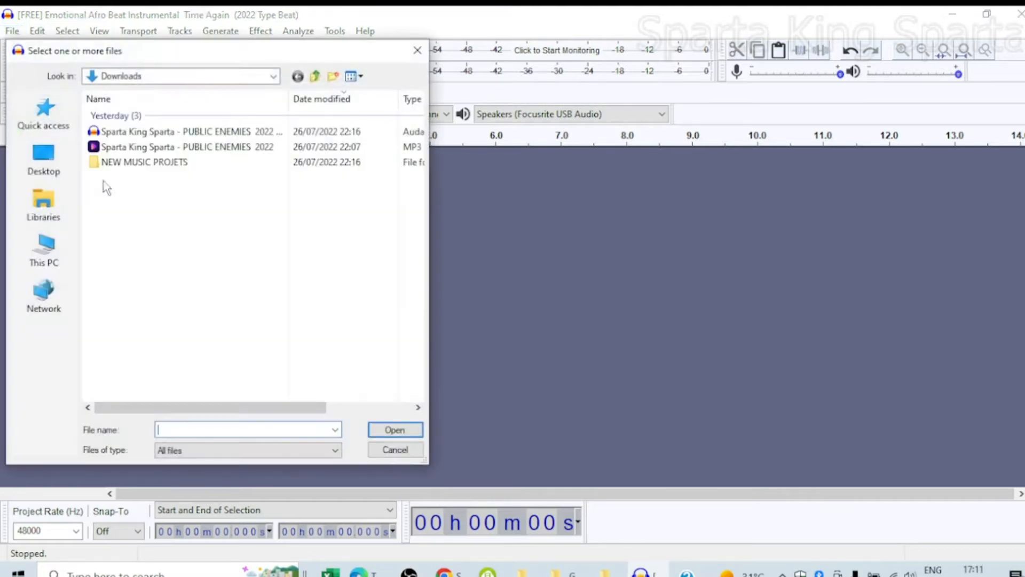
{"action": "left_click", "coordinate": [52, 212]}
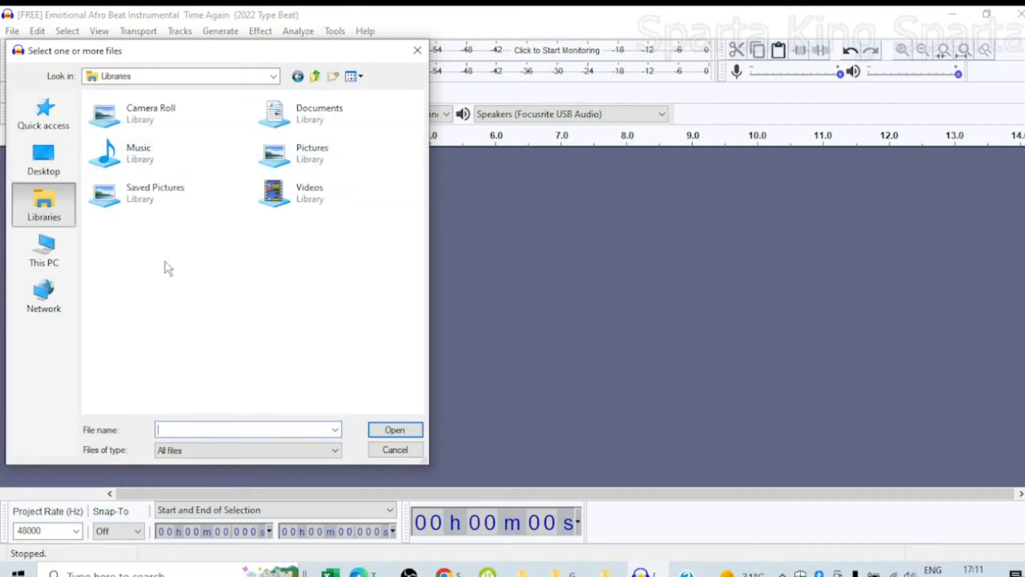
{"action": "left_click", "coordinate": [418, 50]}
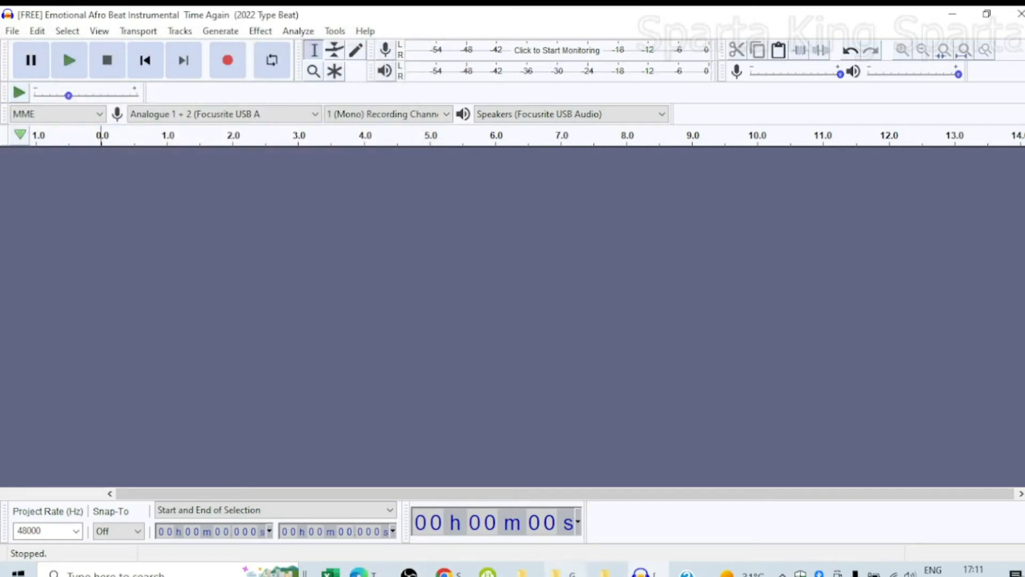
Bring the Emotional Afro Beat instrumental from the Guitar Instrumental folder into the project as a new track
{"action": "left_click", "coordinate": [605, 571]}
{"action": "left_click_drag", "start_coordinate": [739, 233], "coordinate": [184, 294]}
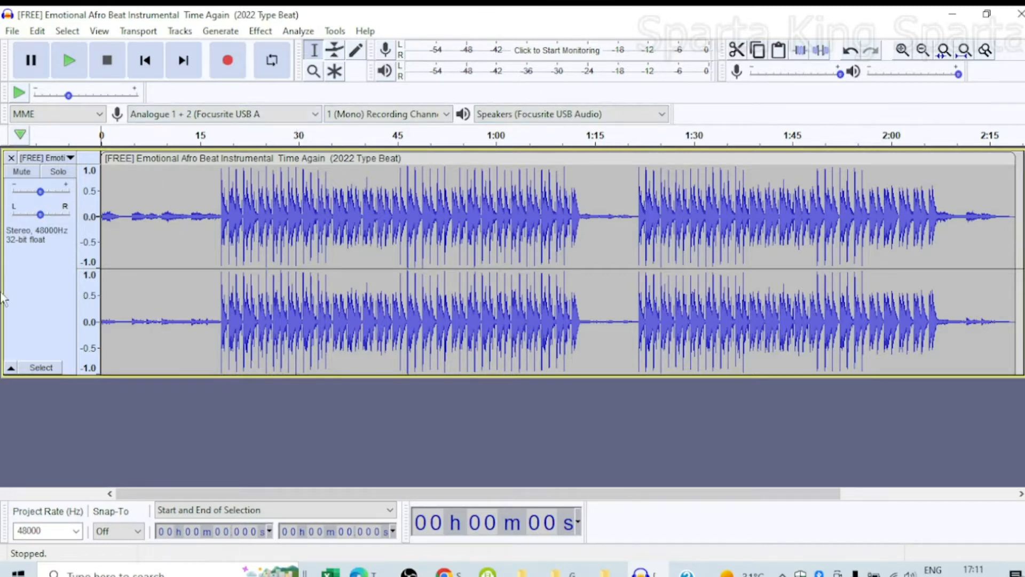
Configure audio devices with Analogue 1 + 2 (Focrite USB A) input, 1 (Mono) Recording Channel, and Speakers (Focusrite USB Audio) output
{"action": "left_click", "coordinate": [316, 120]}
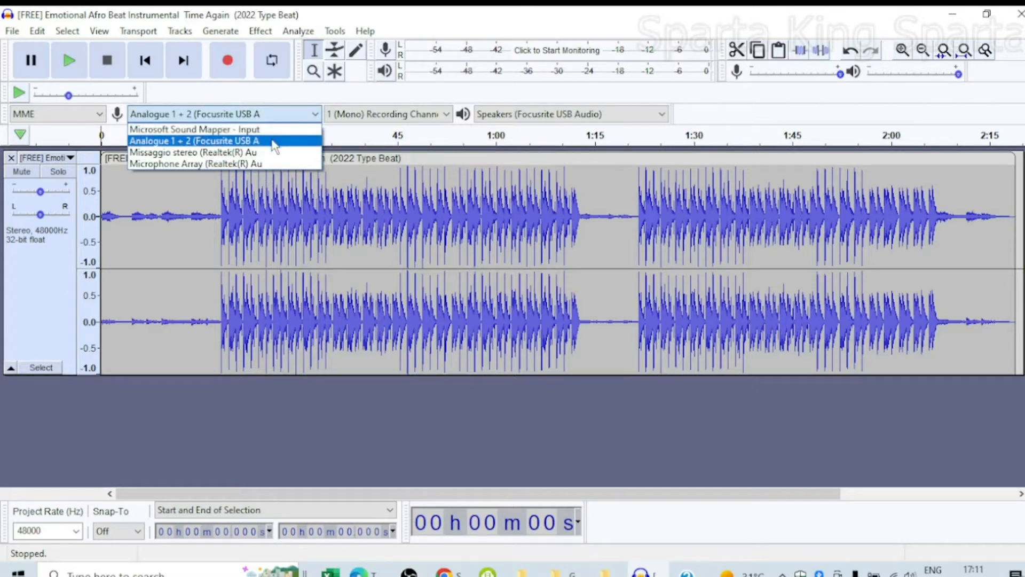
{"action": "left_click", "coordinate": [274, 142]}
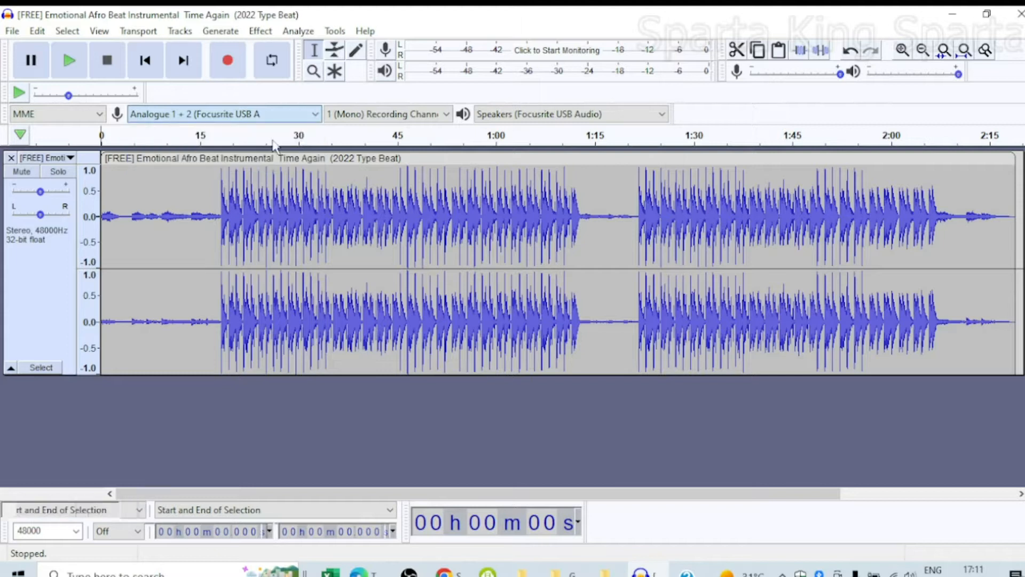
{"action": "left_click", "coordinate": [404, 118]}
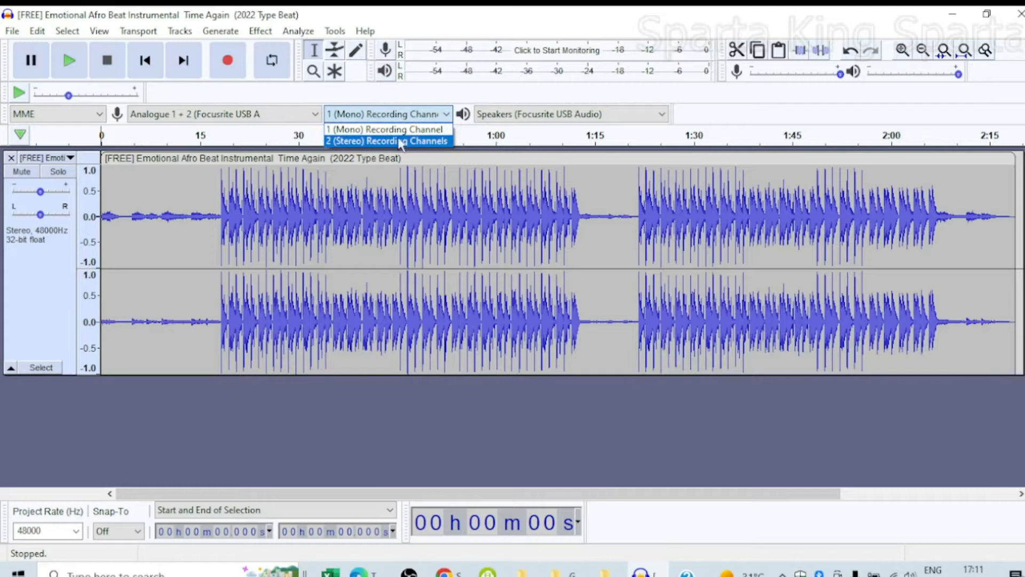
{"action": "left_click", "coordinate": [368, 130]}
{"action": "left_click", "coordinate": [480, 115]}
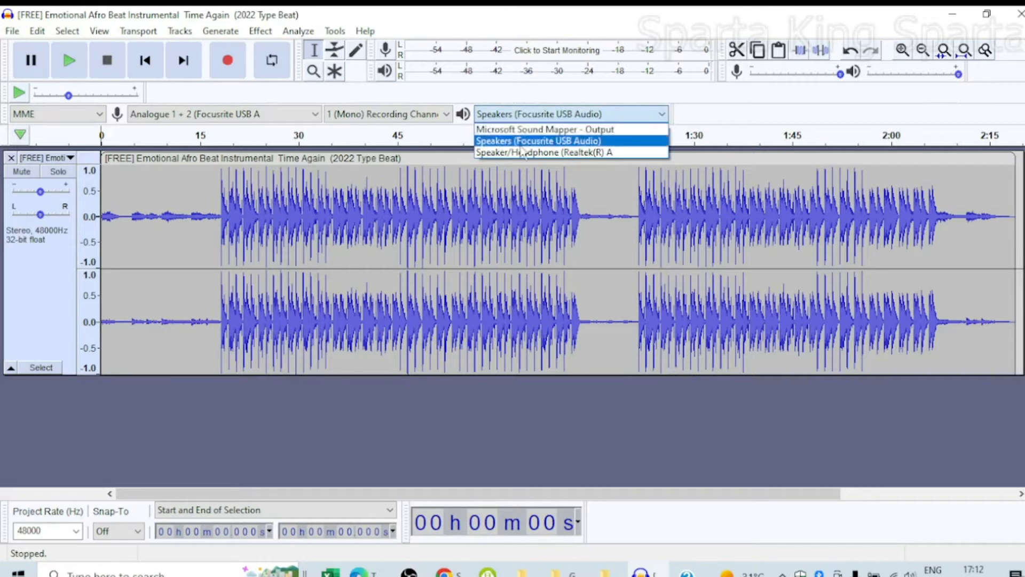
{"action": "left_click", "coordinate": [585, 141]}
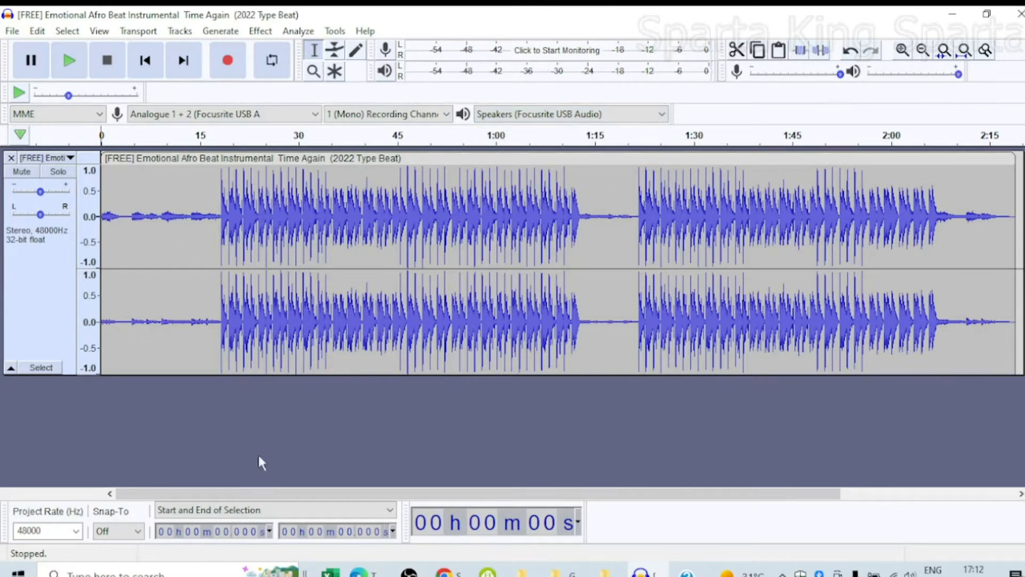
Record a test take of about five seconds over the instrumental and play it back
{"action": "left_click", "coordinate": [229, 68]}
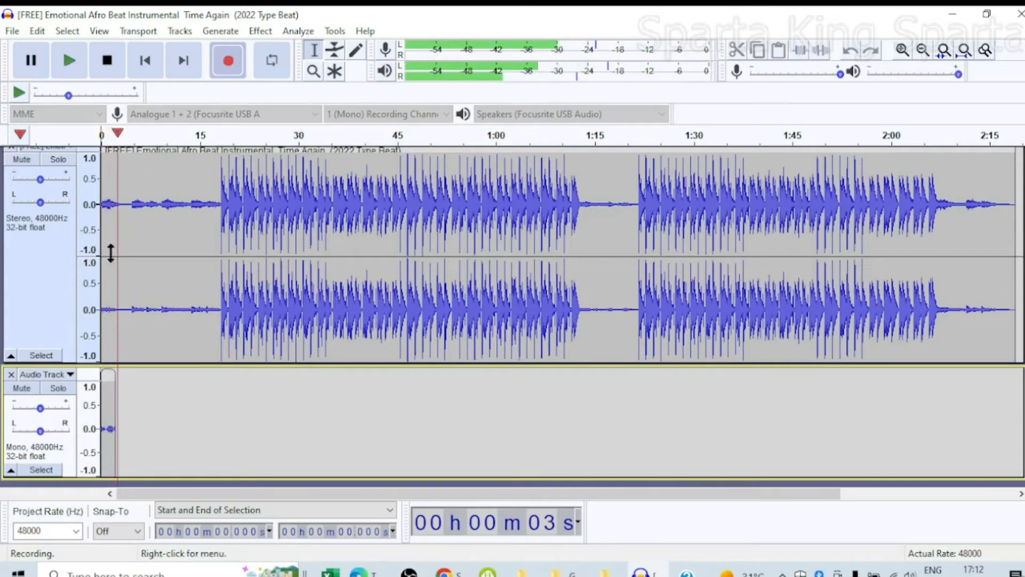
{"action": "left_click", "coordinate": [31, 60]}
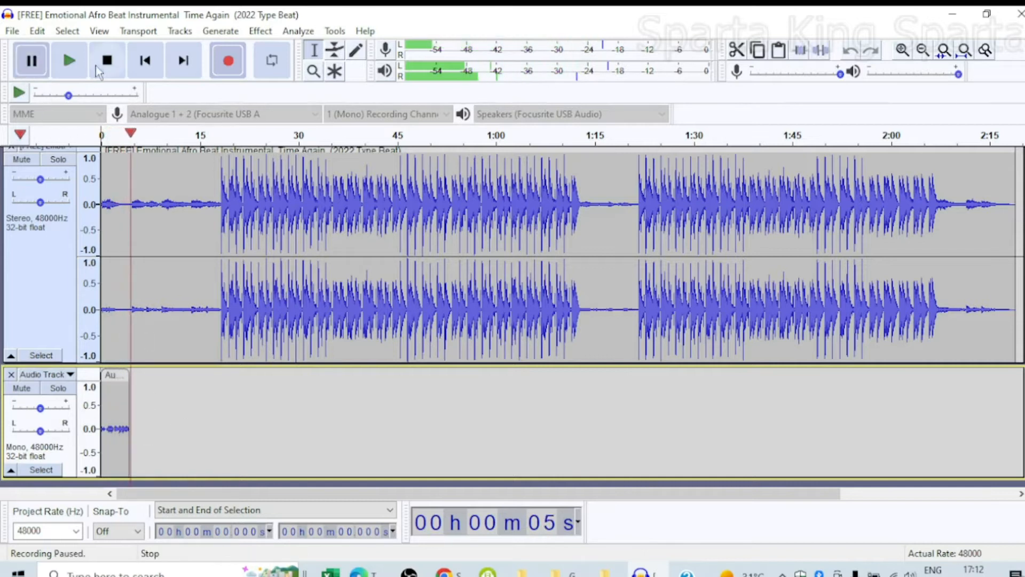
{"action": "left_click", "coordinate": [109, 62]}
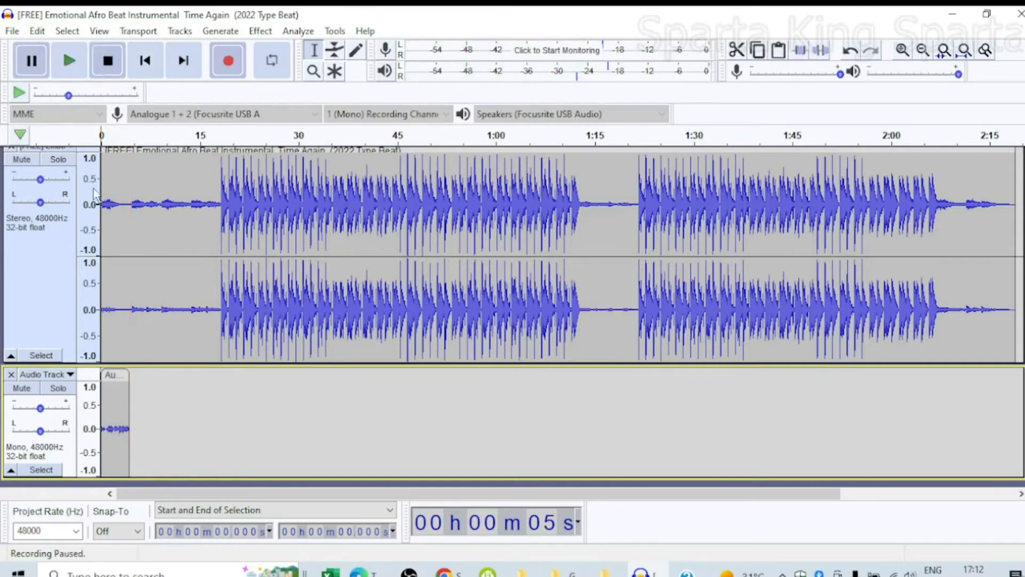
{"action": "left_click", "coordinate": [72, 66]}
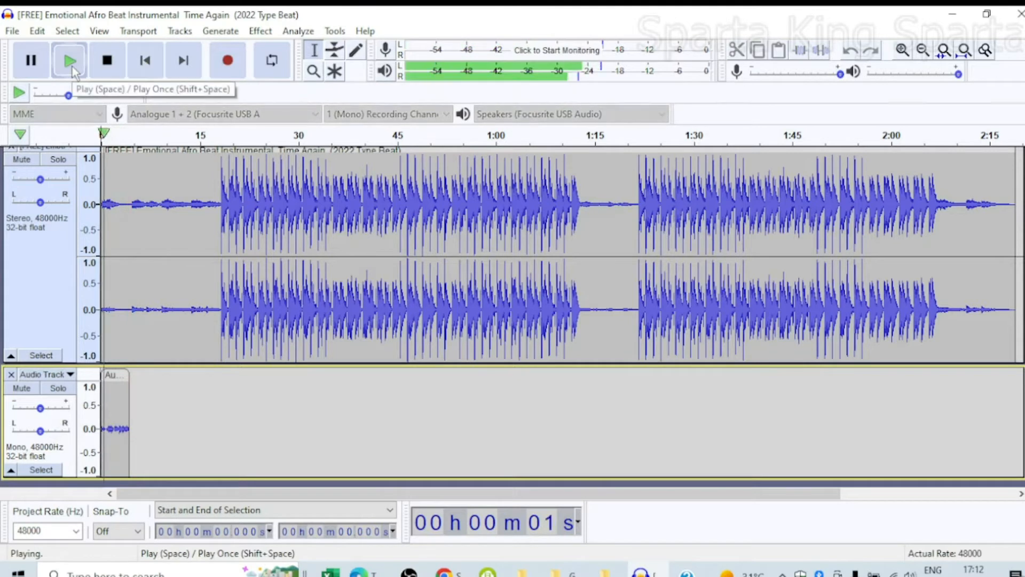
{"action": "left_click", "coordinate": [29, 61]}
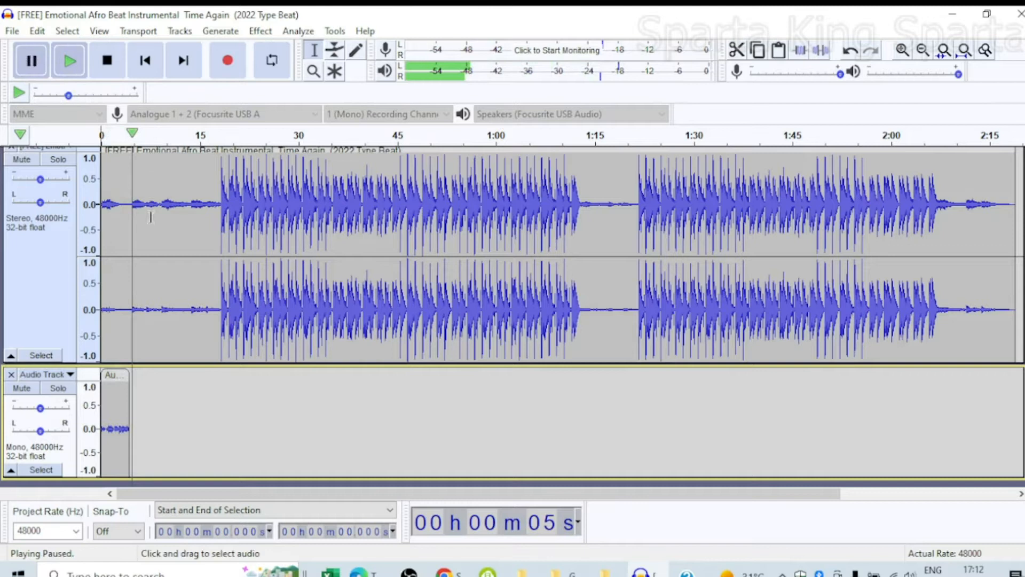
Cut the whole test recording from the new audio track and remove the emptied track
{"action": "left_click", "coordinate": [145, 410]}
{"action": "left_click_drag", "start_coordinate": [146, 409], "coordinate": [108, 419]}
{"action": "right_click", "coordinate": [113, 421]}
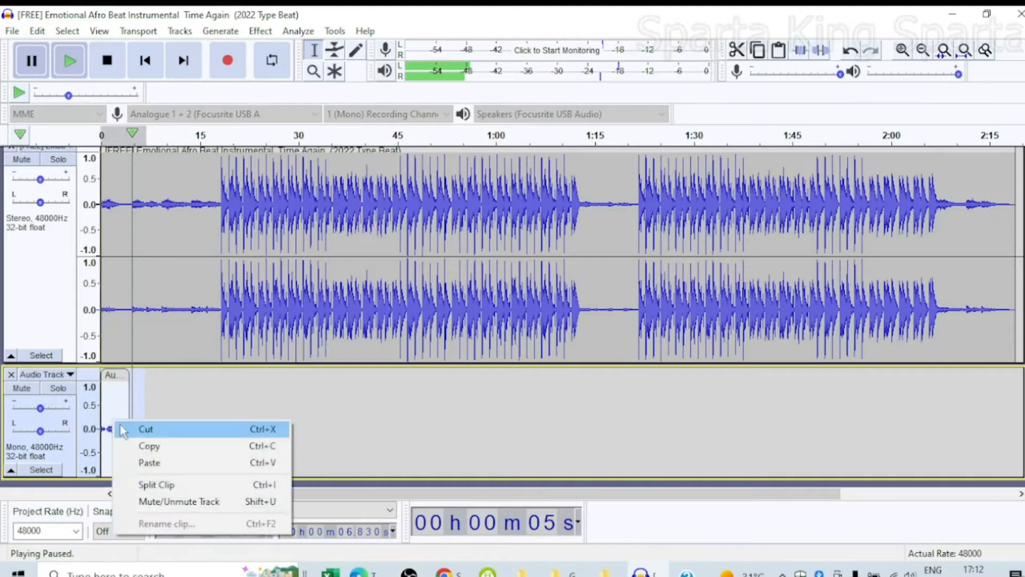
{"action": "left_click", "coordinate": [143, 430]}
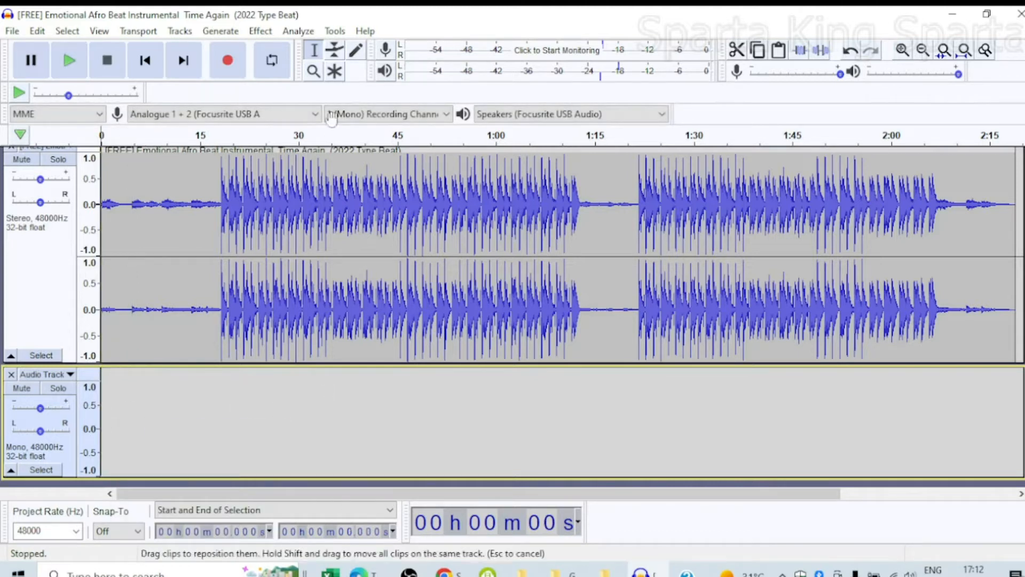
{"action": "left_click", "coordinate": [11, 374]}
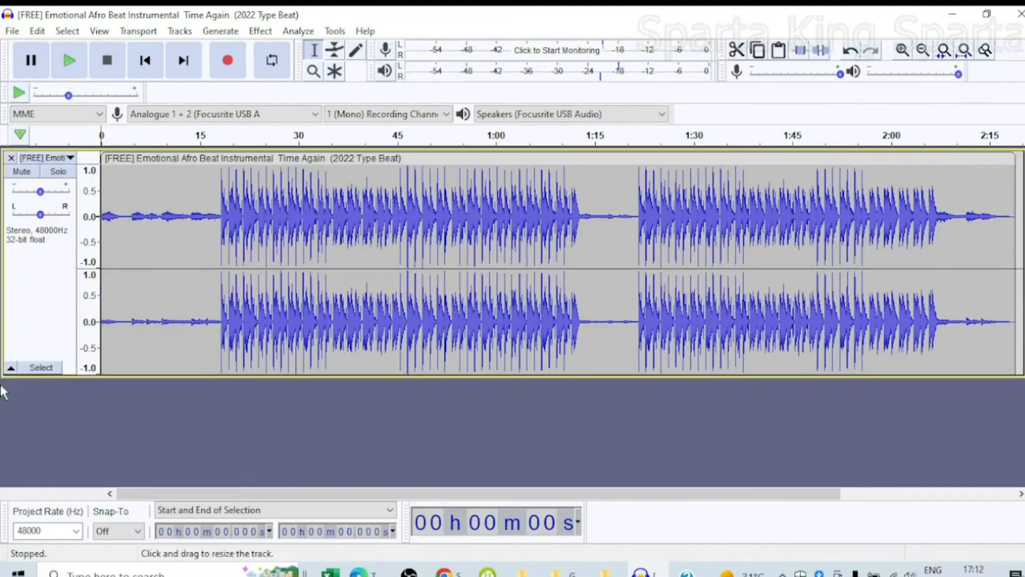
Add an empty mono track below the instrumental
{"action": "right_click", "coordinate": [264, 427]}
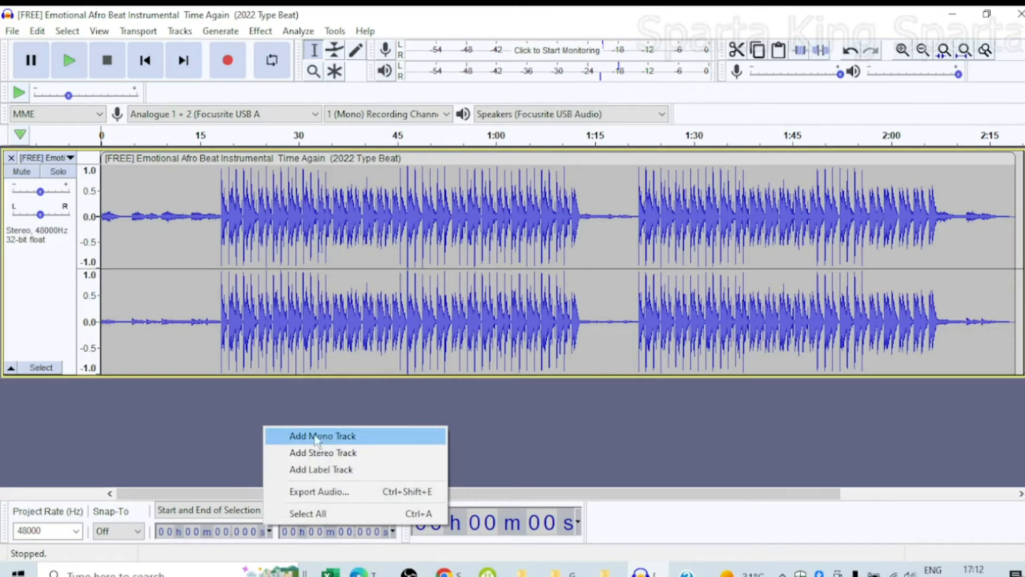
{"action": "left_click", "coordinate": [345, 436]}
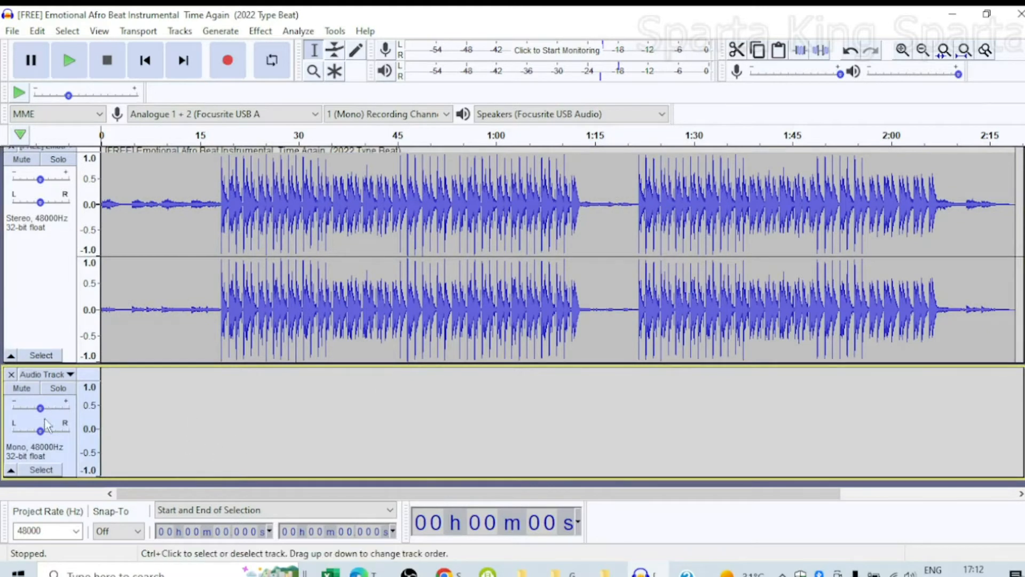
{"action": "mouse_move", "coordinate": [44, 414]}
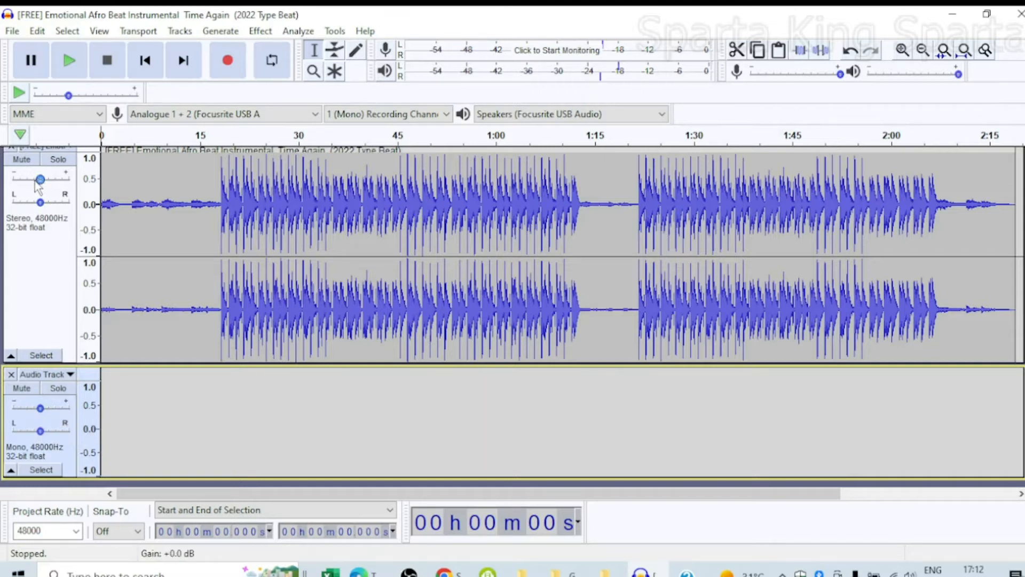
Lower the instrumental track's gain slightly, then play its first seconds to check the level and return to the start
{"action": "mouse_move", "coordinate": [35, 184]}
{"action": "left_mouse_down"}
{"action": "mouse_move", "coordinate": [22, 183]}
{"action": "mouse_move", "coordinate": [69, 186]}
{"action": "mouse_move", "coordinate": [20, 191]}
{"action": "mouse_move", "coordinate": [37, 193]}
{"action": "left_mouse_up"}
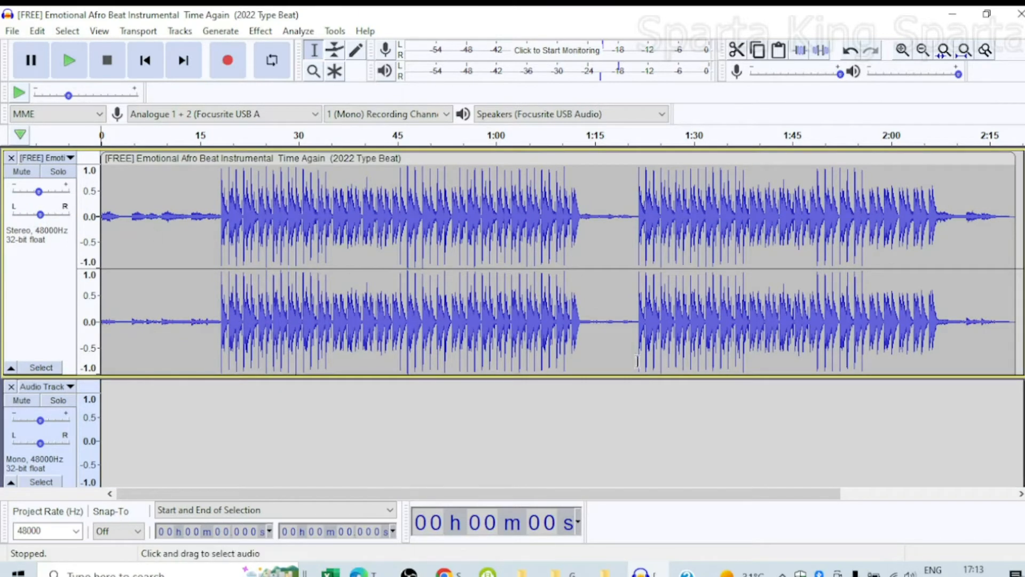
{"action": "left_click", "coordinate": [68, 63]}
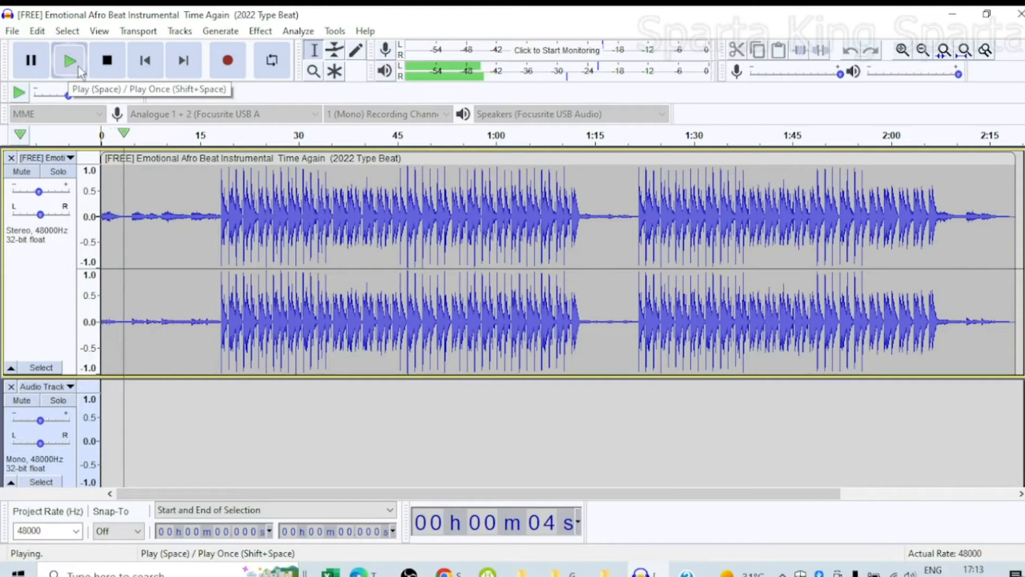
{"action": "left_click", "coordinate": [32, 65]}
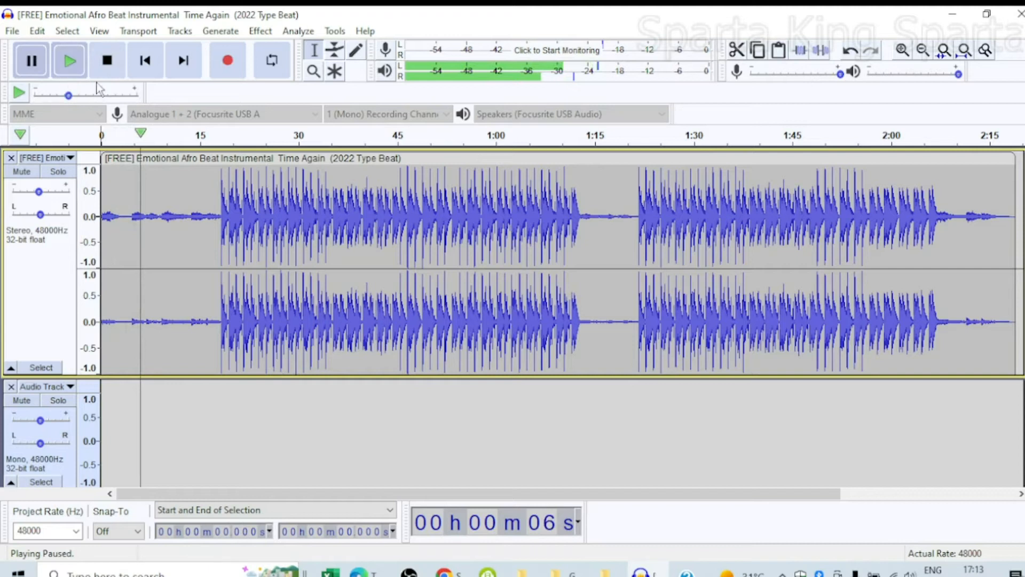
{"action": "left_click", "coordinate": [145, 60]}
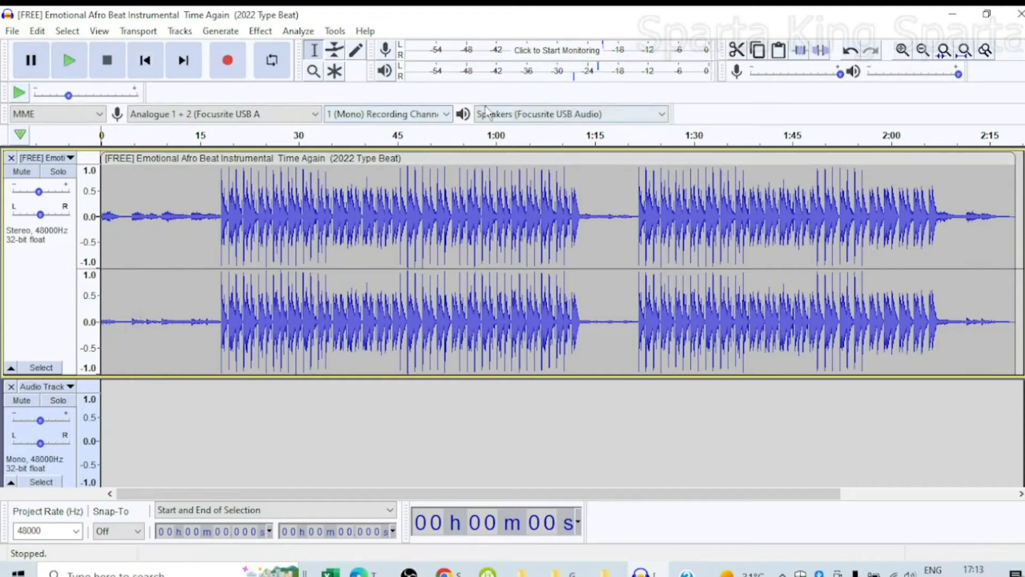
Start monitoring the microphone's input level on the recording meter
{"action": "left_click", "coordinate": [570, 52]}
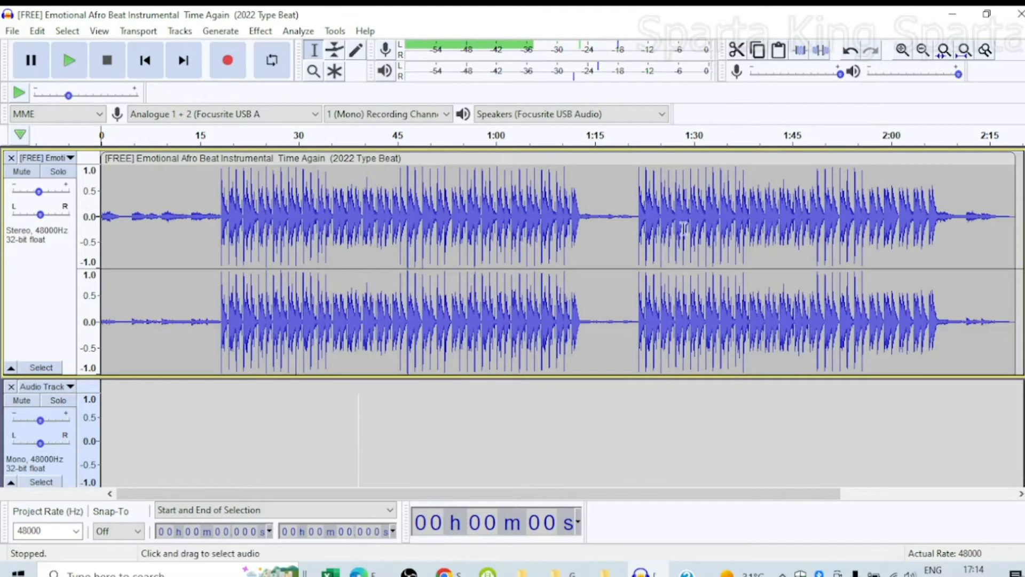
{"action": "scroll", "coordinate": [351, 410], "scroll_direction": "down", "scroll_amount": 3}
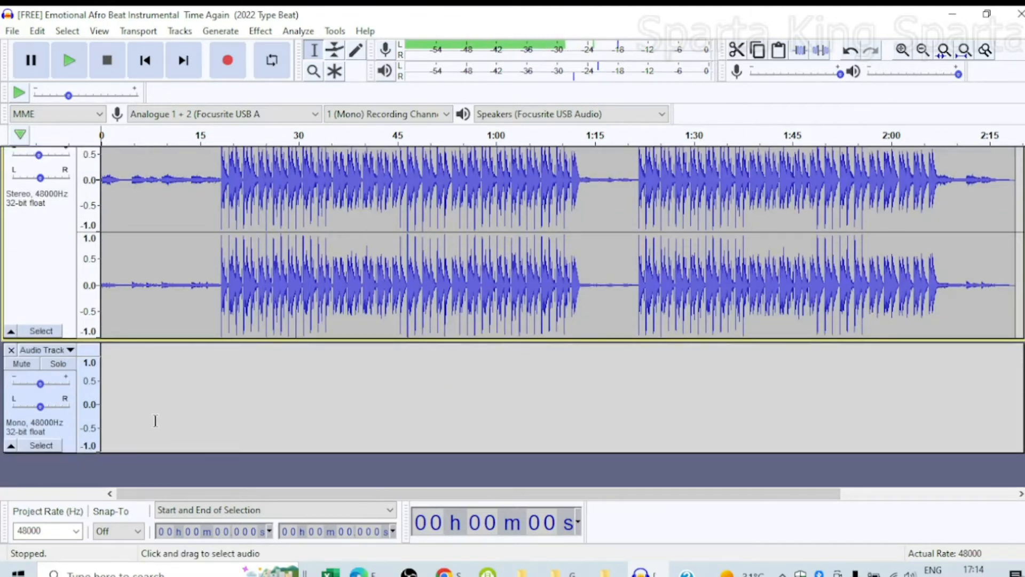
{"action": "scroll", "coordinate": [640, 360], "scroll_direction": "up", "scroll_amount": 3}
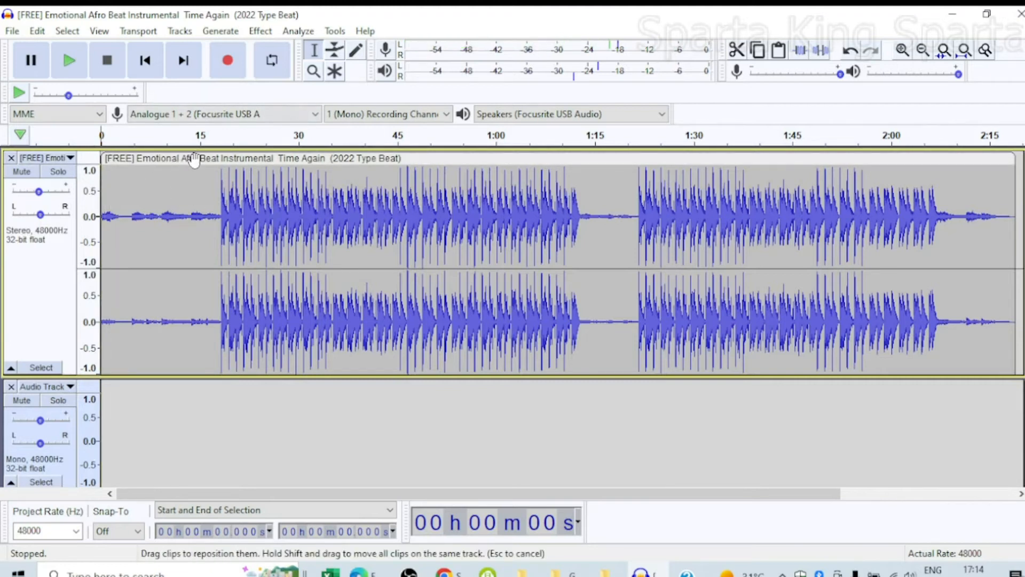
Cut about the first 14.7 seconds of the instrumental's quiet intro
{"action": "left_click_drag", "start_coordinate": [197, 172], "coordinate": [99, 251]}
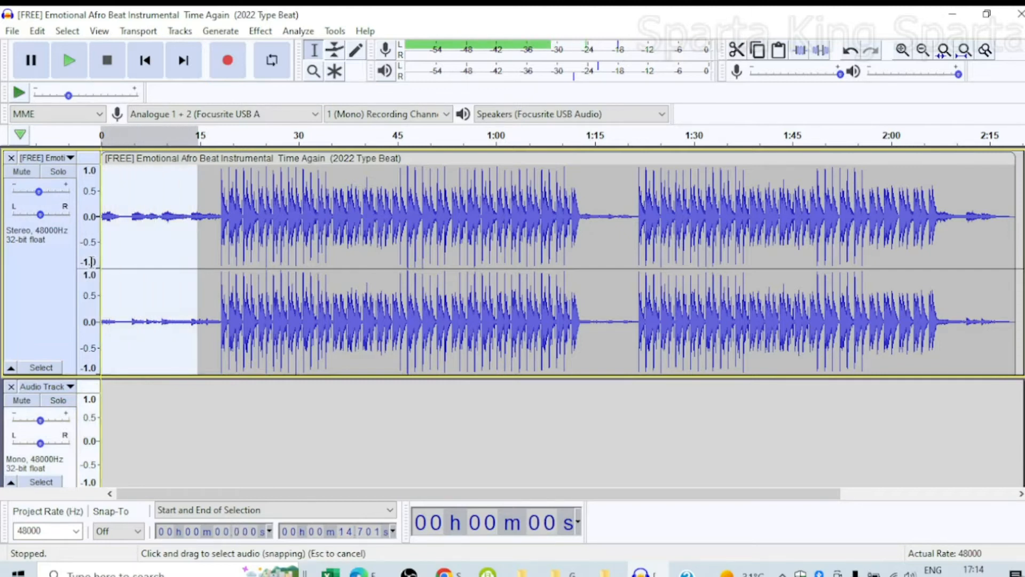
{"action": "right_click", "coordinate": [130, 235]}
{"action": "left_click", "coordinate": [160, 244]}
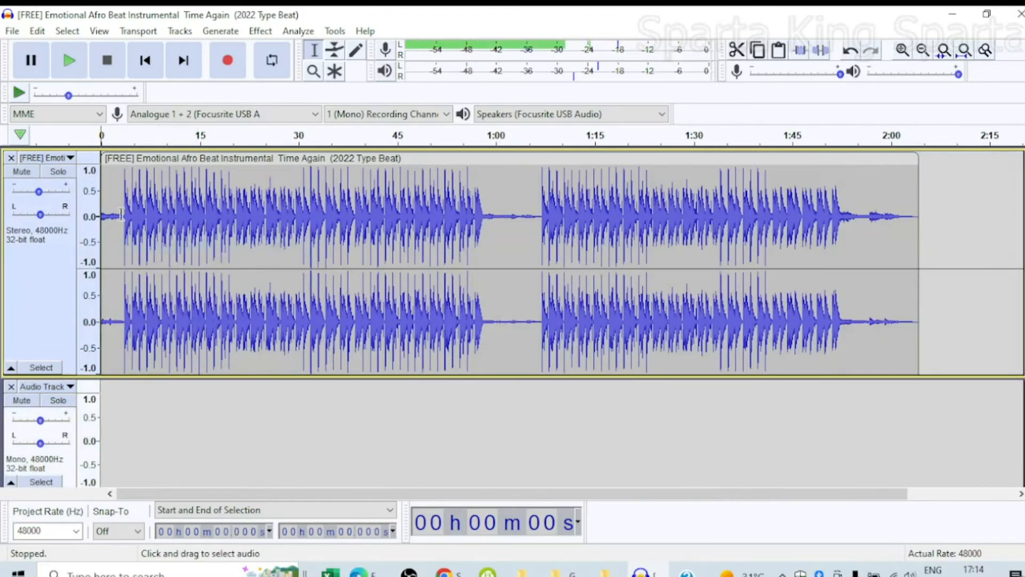
Play the opening of the trimmed instrumental to check where it starts, and return to the beginning
{"action": "left_click", "coordinate": [72, 68]}
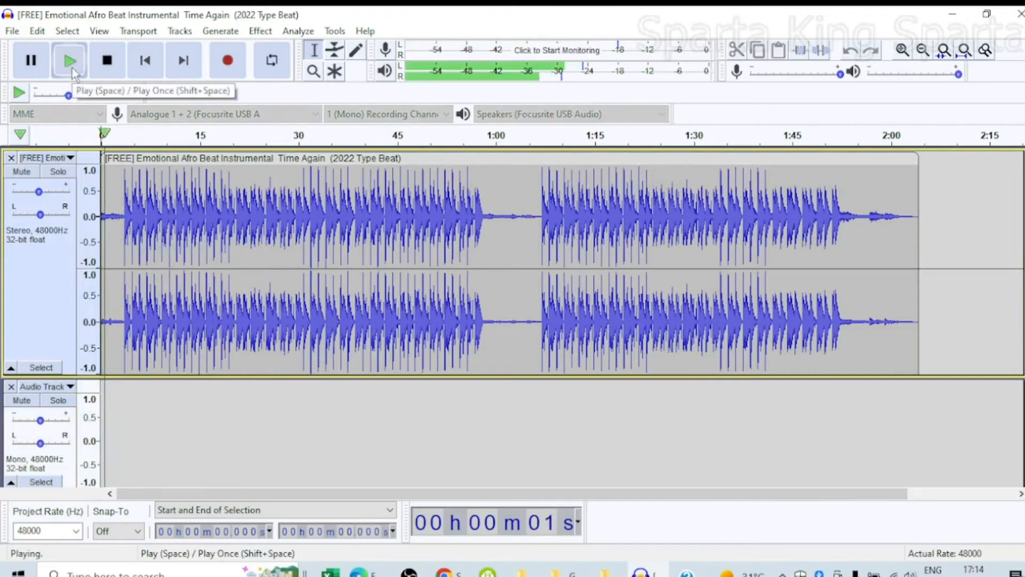
{"action": "left_click", "coordinate": [26, 68]}
{"action": "left_click", "coordinate": [134, 72]}
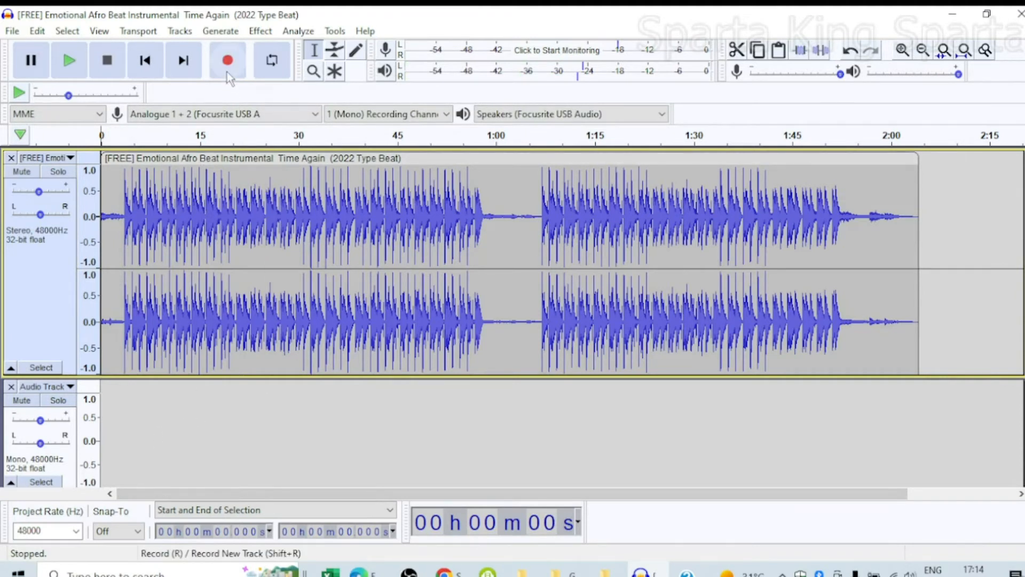
Raise the empty mono track's gain to +3.0 dB, then record about 21 seconds of vocals over the instrumental and pause
{"action": "mouse_move", "coordinate": [46, 425]}
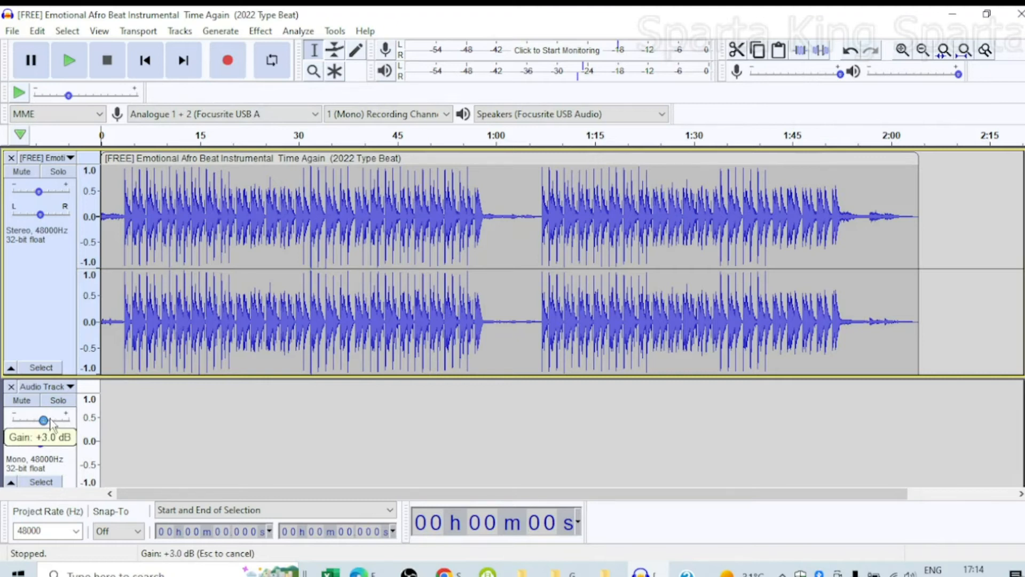
{"action": "left_click_drag", "start_coordinate": [52, 424], "coordinate": [52, 423]}
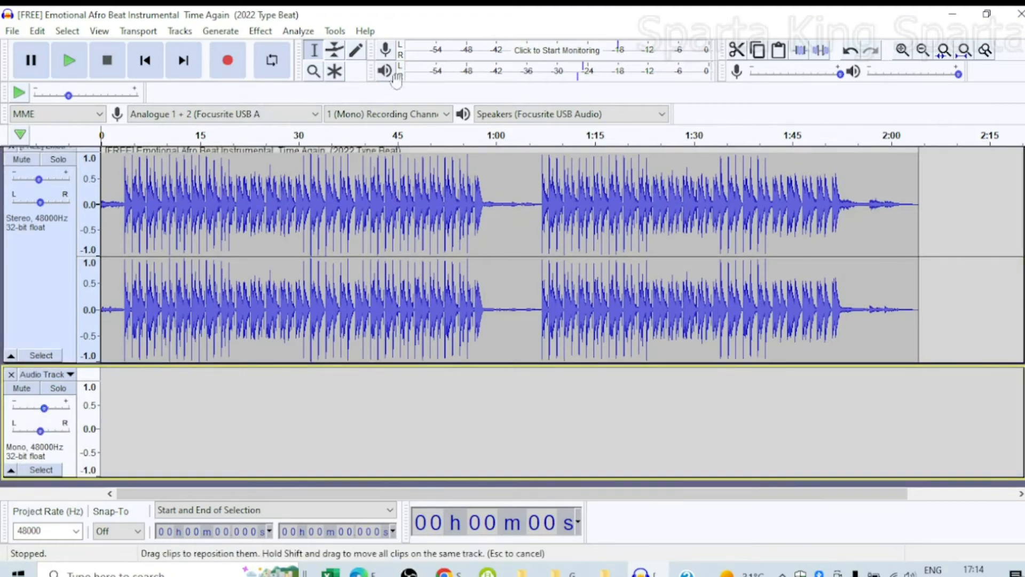
{"action": "left_click", "coordinate": [228, 60]}
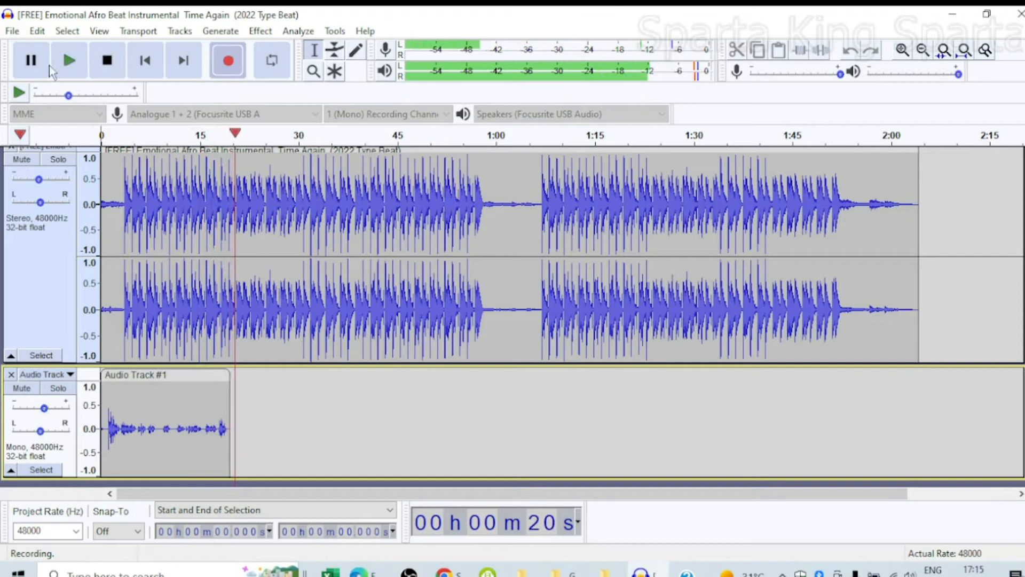
{"action": "key", "text": "p"}
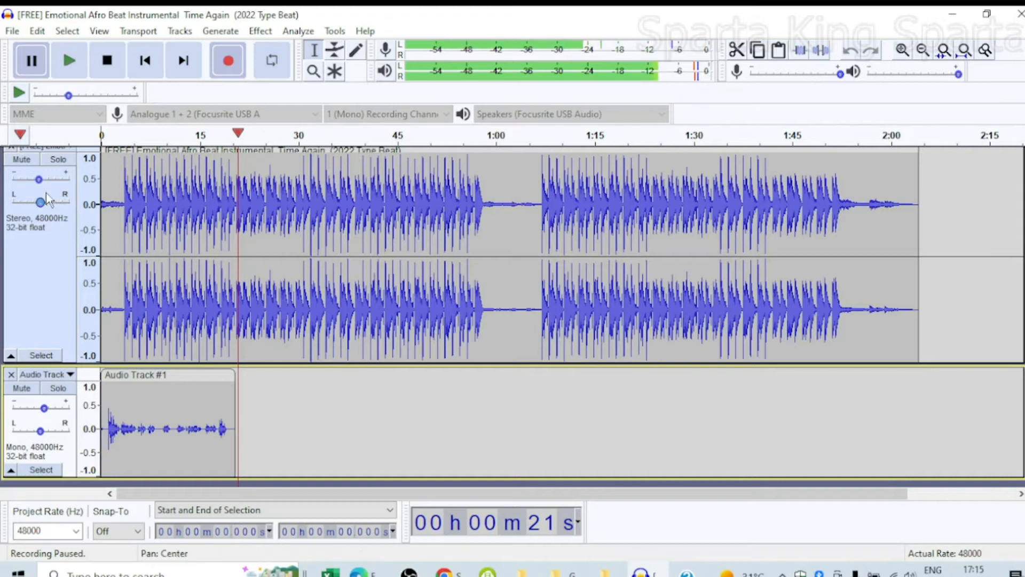
Reduce the instrumental track's gain noticeably and leave the track unmuted
{"action": "scroll", "coordinate": [37, 182], "scroll_direction": "up", "scroll_amount": 1}
{"action": "left_click", "coordinate": [30, 174]}
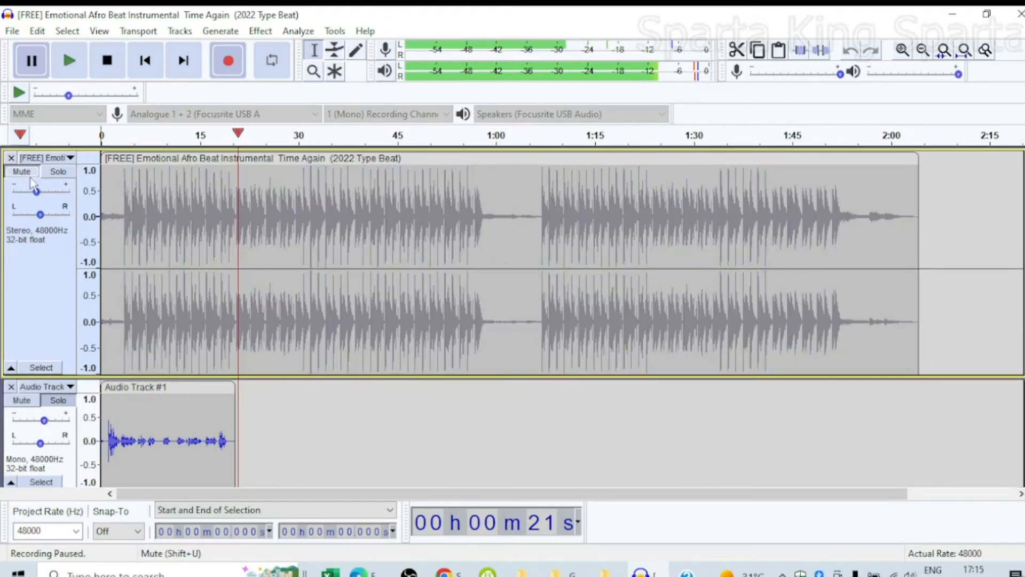
{"action": "left_click", "coordinate": [30, 175]}
{"action": "left_click_drag", "start_coordinate": [35, 191], "coordinate": [22, 199]}
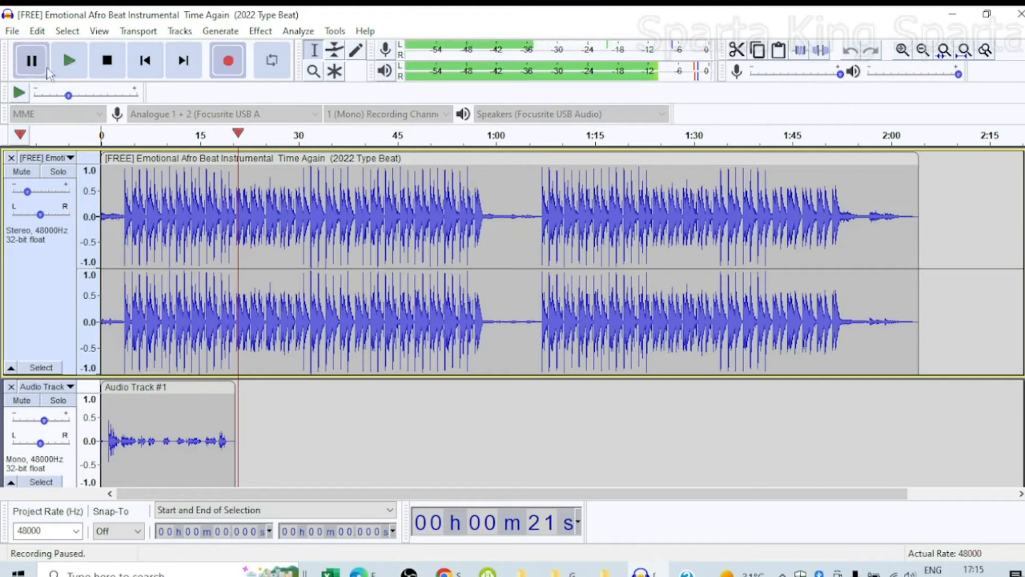
End the recording, play both tracks from the start for about 13 seconds, and return to the beginning
{"action": "left_click", "coordinate": [144, 63]}
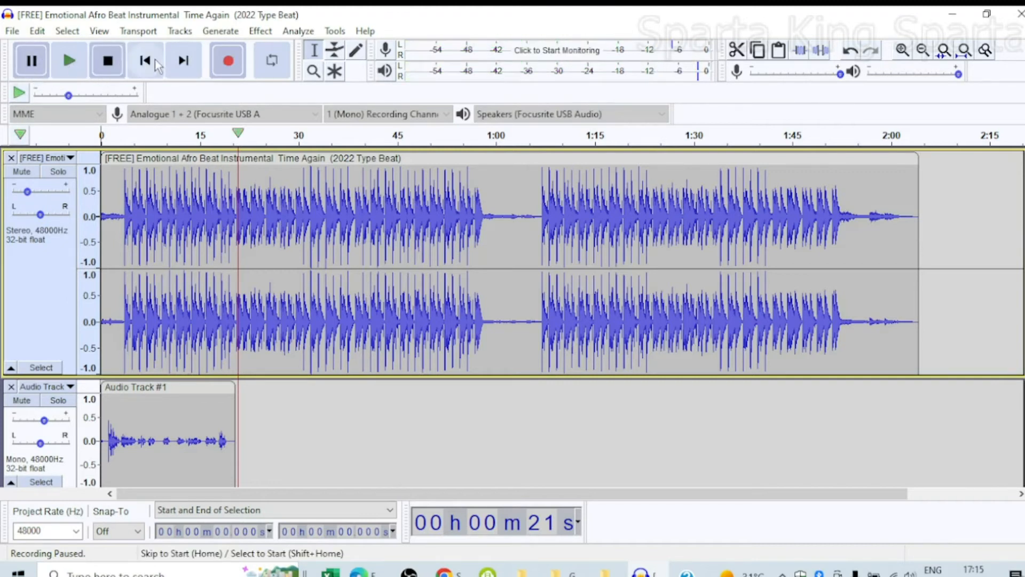
{"action": "left_click", "coordinate": [71, 65]}
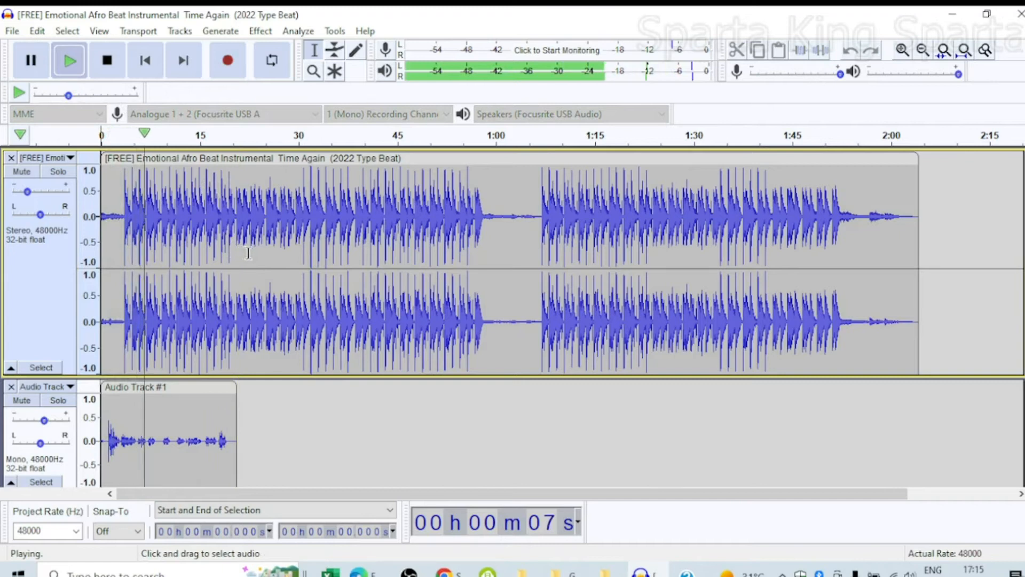
{"action": "left_click", "coordinate": [31, 60]}
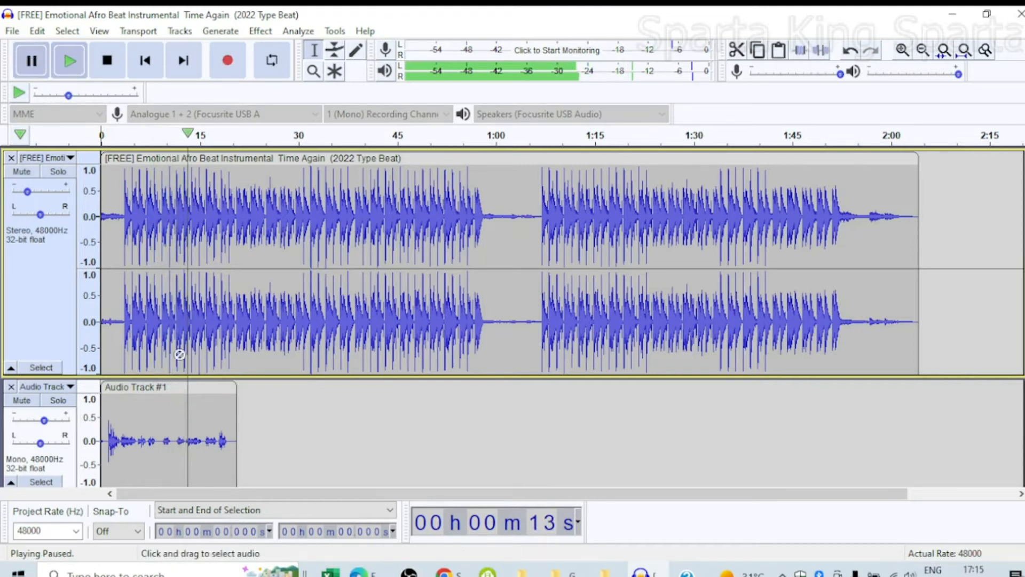
{"action": "left_click", "coordinate": [144, 61]}
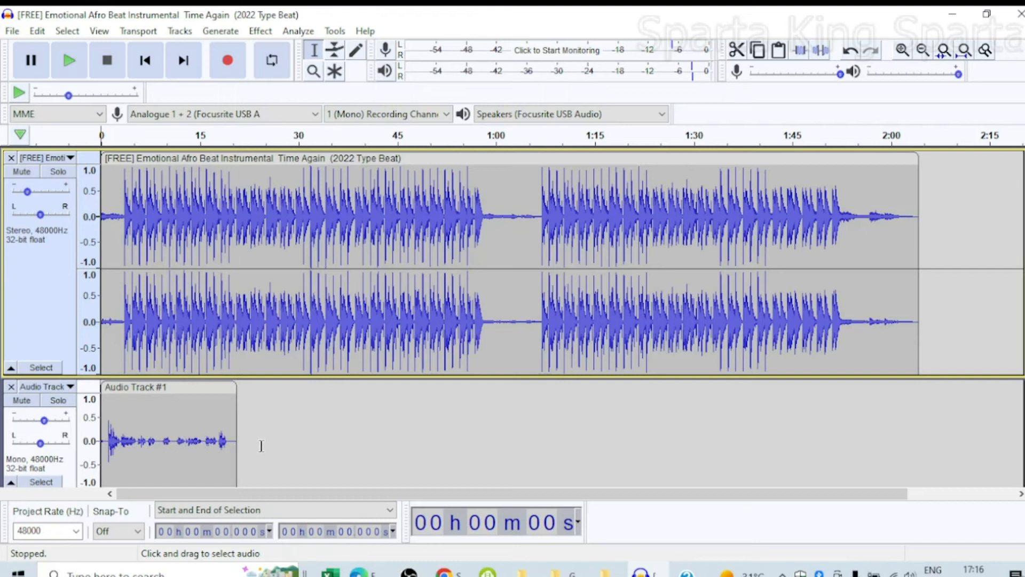
Select the recorded vocal clip and raise its volume with the Envelope tool, lifting control points along the clip to near full height
{"action": "left_click_drag", "start_coordinate": [251, 444], "coordinate": [98, 442]}
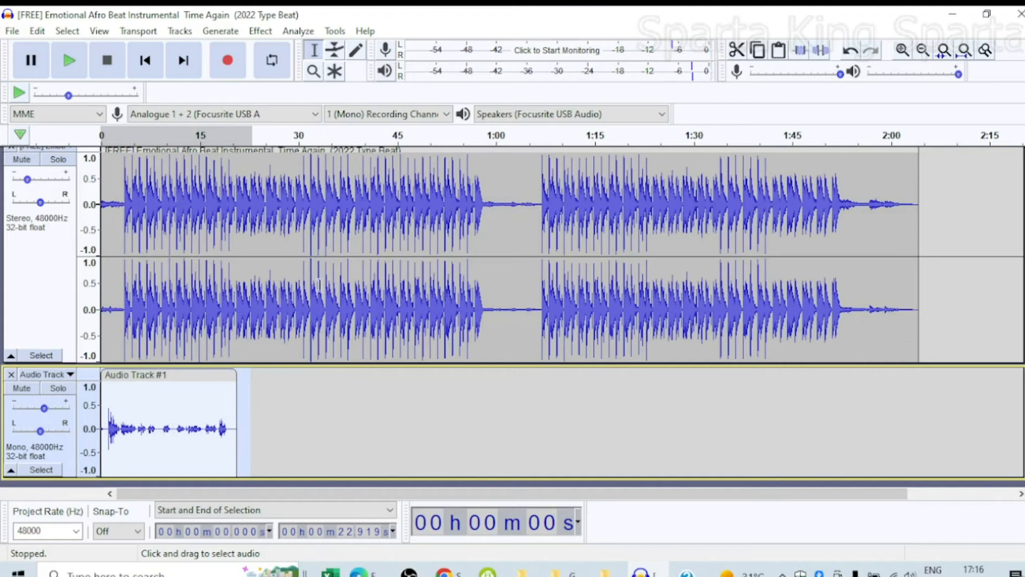
{"action": "left_click", "coordinate": [335, 52]}
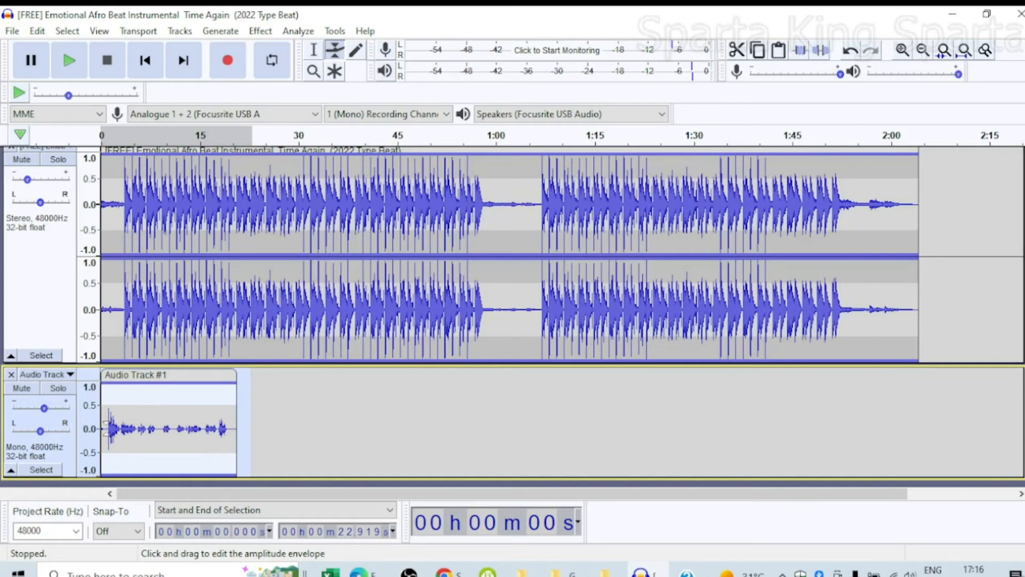
{"action": "left_click_drag", "start_coordinate": [105, 422], "coordinate": [103, 418]}
{"action": "left_click", "coordinate": [126, 428]}
{"action": "left_click", "coordinate": [155, 428]}
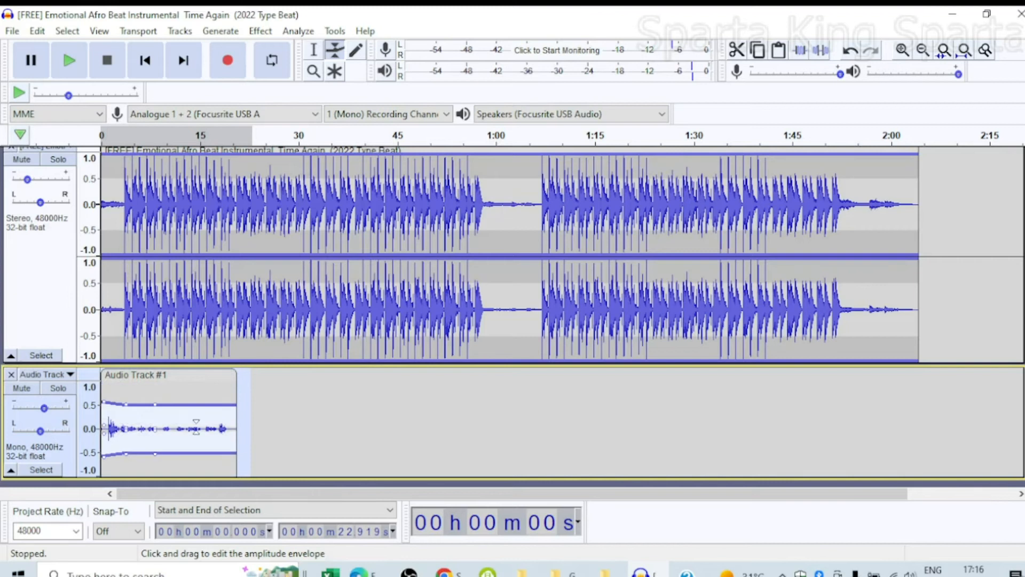
{"action": "left_click_drag", "start_coordinate": [235, 453], "coordinate": [221, 466]}
{"action": "left_click_drag", "start_coordinate": [233, 429], "coordinate": [111, 383]}
{"action": "left_click_drag", "start_coordinate": [157, 473], "coordinate": [204, 389]}
{"action": "left_click_drag", "start_coordinate": [127, 407], "coordinate": [115, 387]}
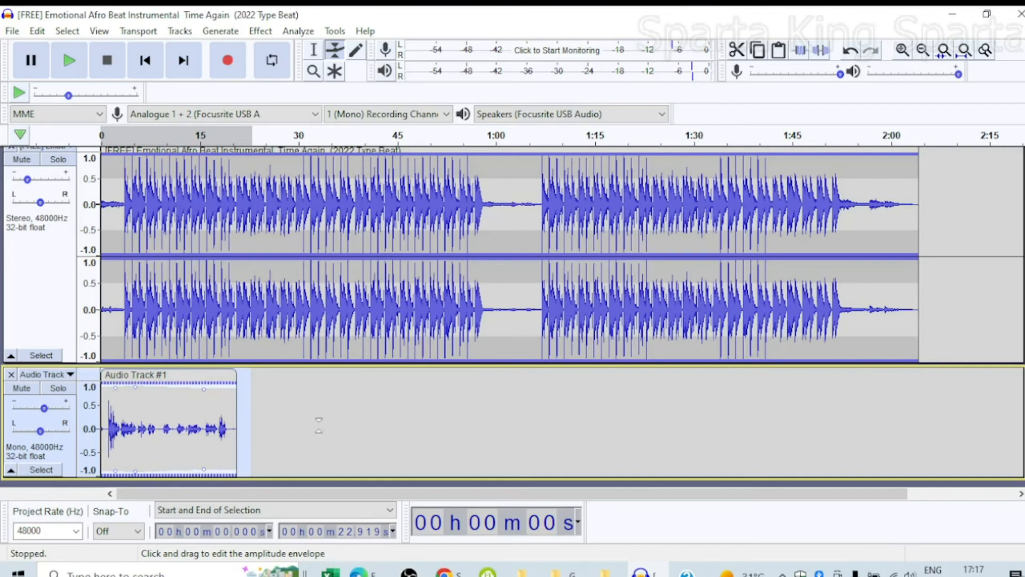
{"action": "left_click", "coordinate": [315, 54]}
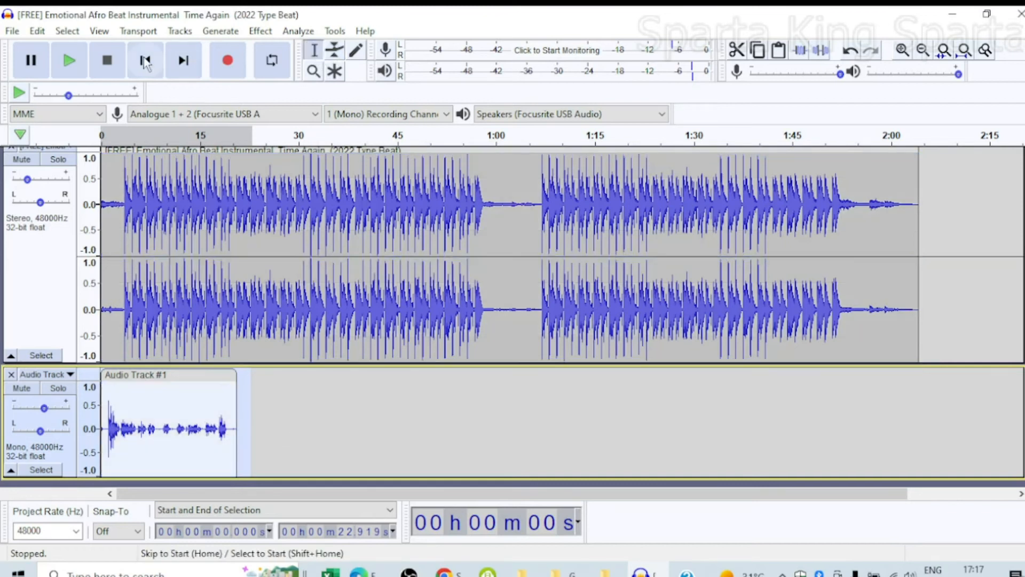
Play the instrumental and the boosted vocals from the start, pausing at about 11 seconds
{"action": "left_click", "coordinate": [144, 60]}
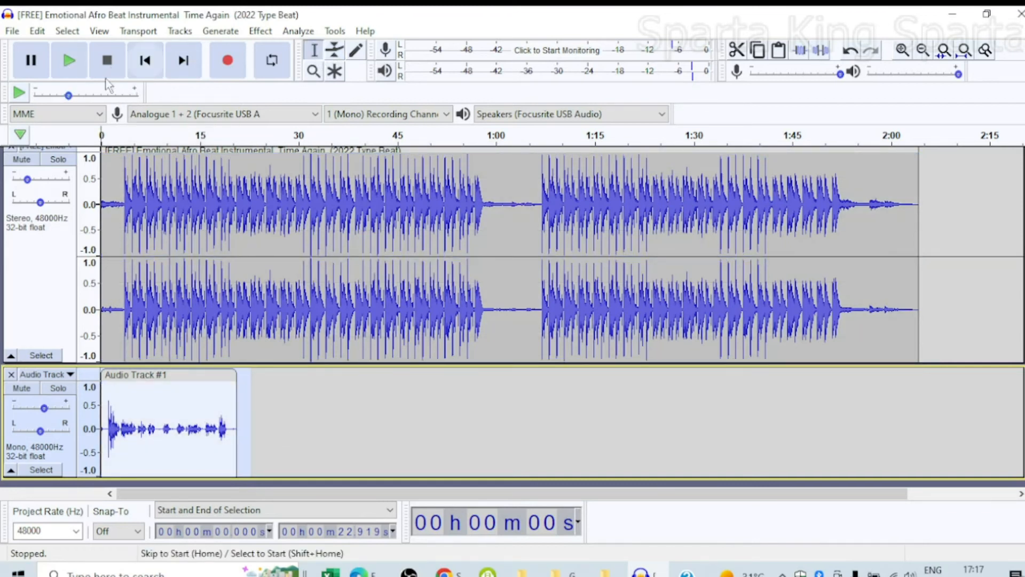
{"action": "left_click", "coordinate": [69, 60]}
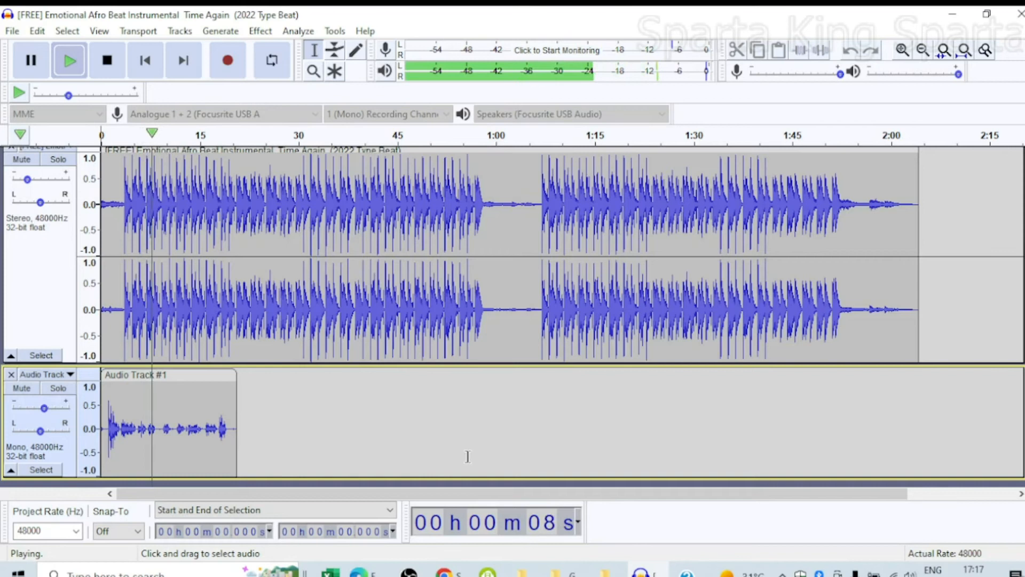
{"action": "left_click", "coordinate": [31, 62]}
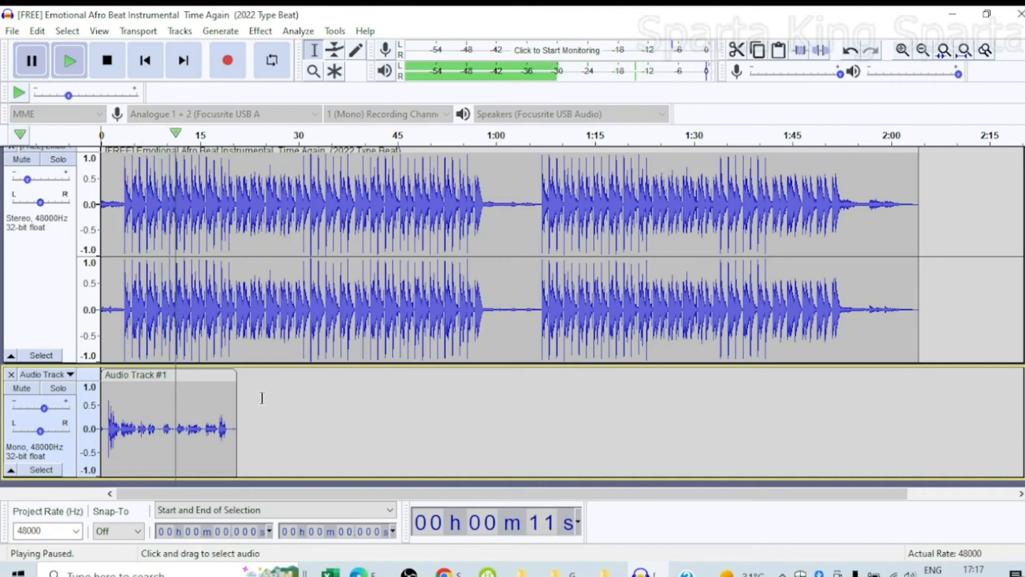
Remove the part of the instrumental from about 22.2 seconds to its end, just past the end of the vocal clip
{"action": "left_click_drag", "start_coordinate": [243, 365], "coordinate": [244, 349]}
{"action": "left_click", "coordinate": [245, 350]}
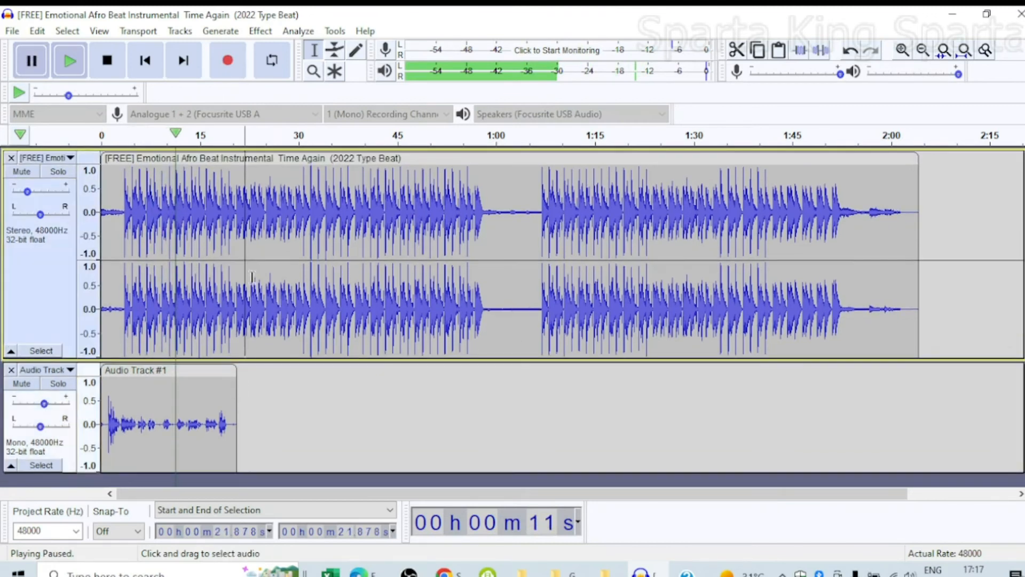
{"action": "left_click", "coordinate": [247, 248]}
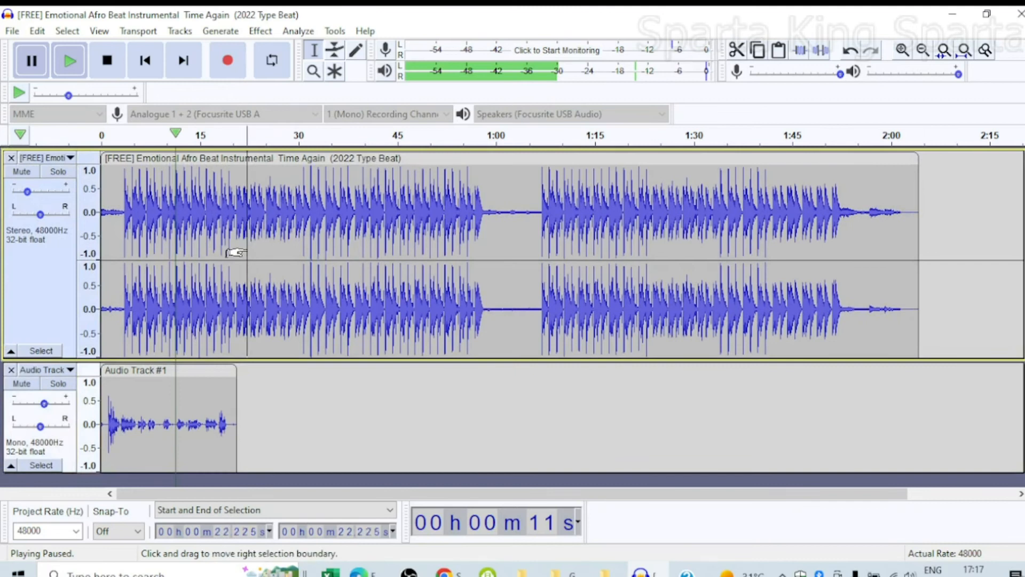
{"action": "left_click_drag", "start_coordinate": [235, 254], "coordinate": [923, 310]}
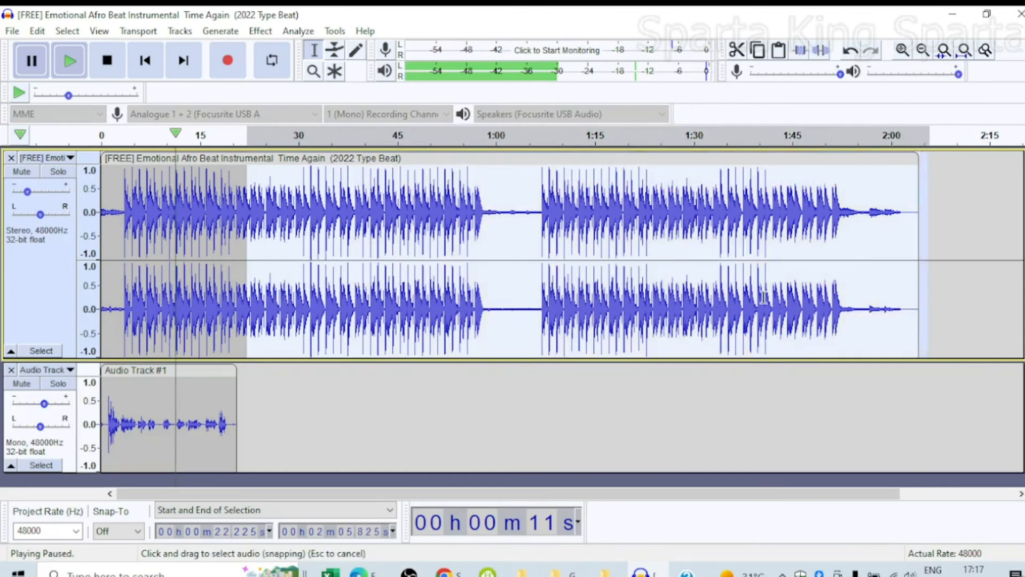
{"action": "right_click", "coordinate": [671, 234]}
{"action": "left_click", "coordinate": [689, 242]}
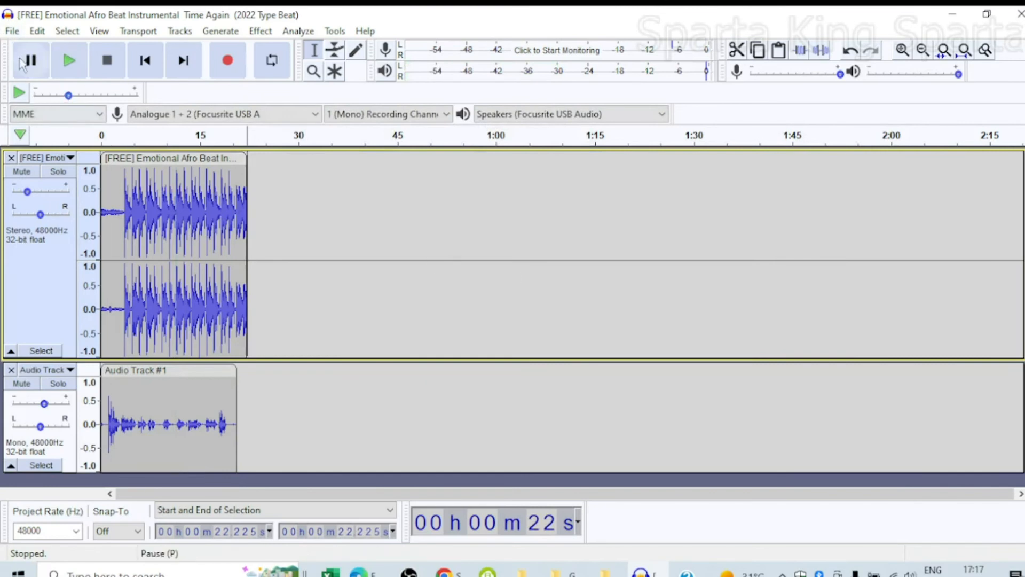
Set up an MP3 export of the project in the Downloads folder, entering SKS 2022 over the suggested file name
{"action": "left_click", "coordinate": [14, 35]}
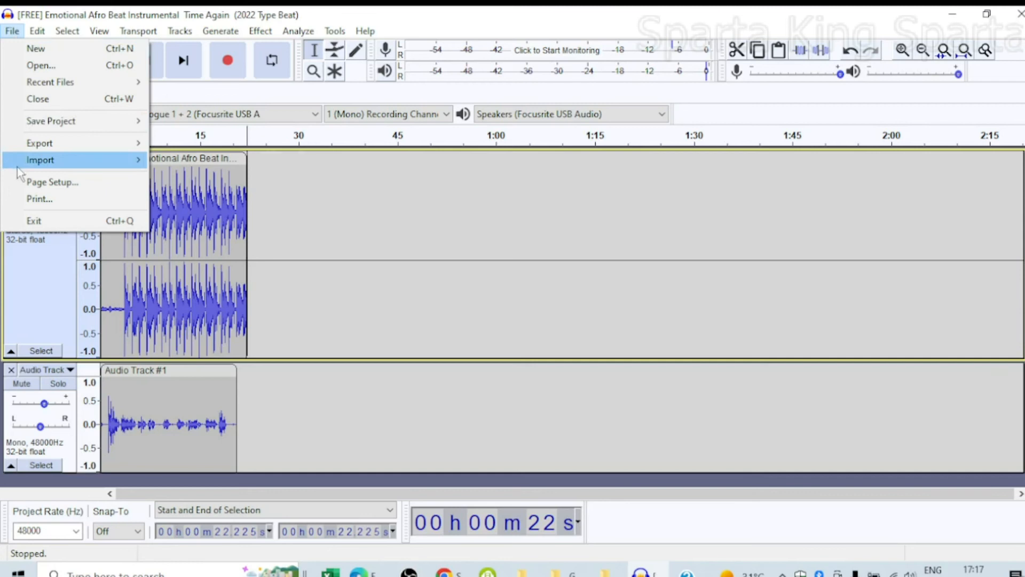
{"action": "mouse_move", "coordinate": [43, 162]}
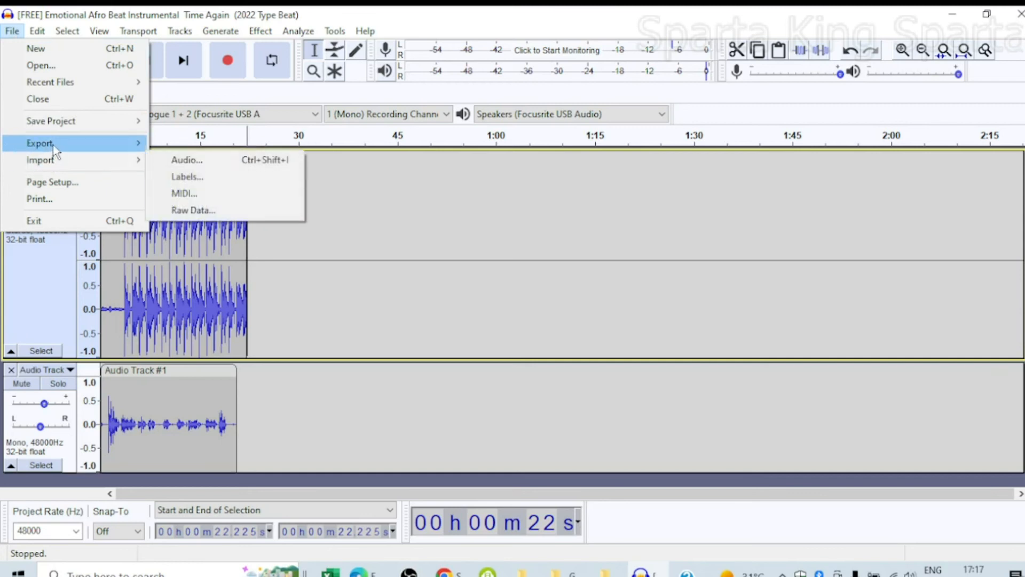
{"action": "mouse_move", "coordinate": [67, 143]}
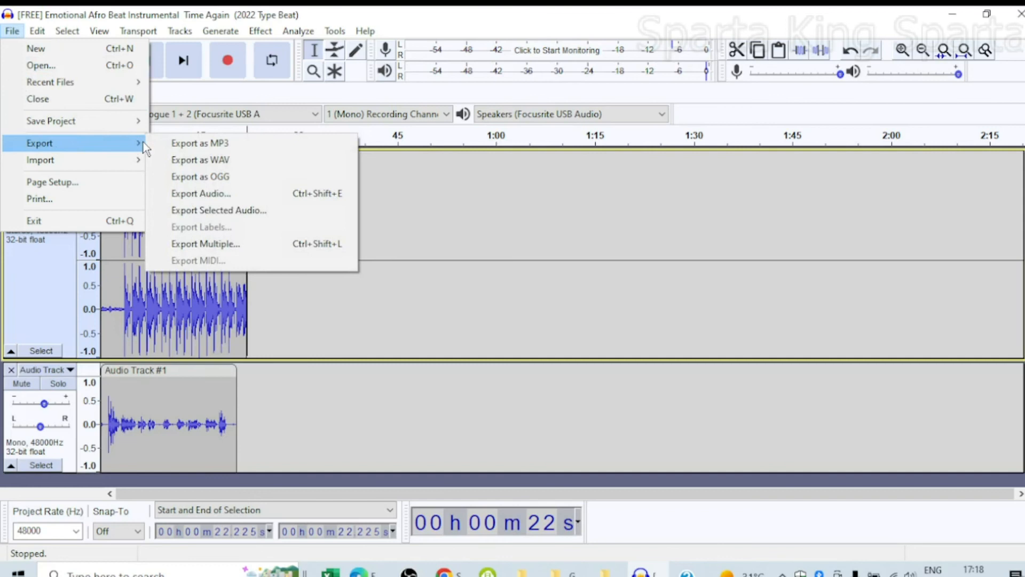
{"action": "left_click", "coordinate": [223, 143]}
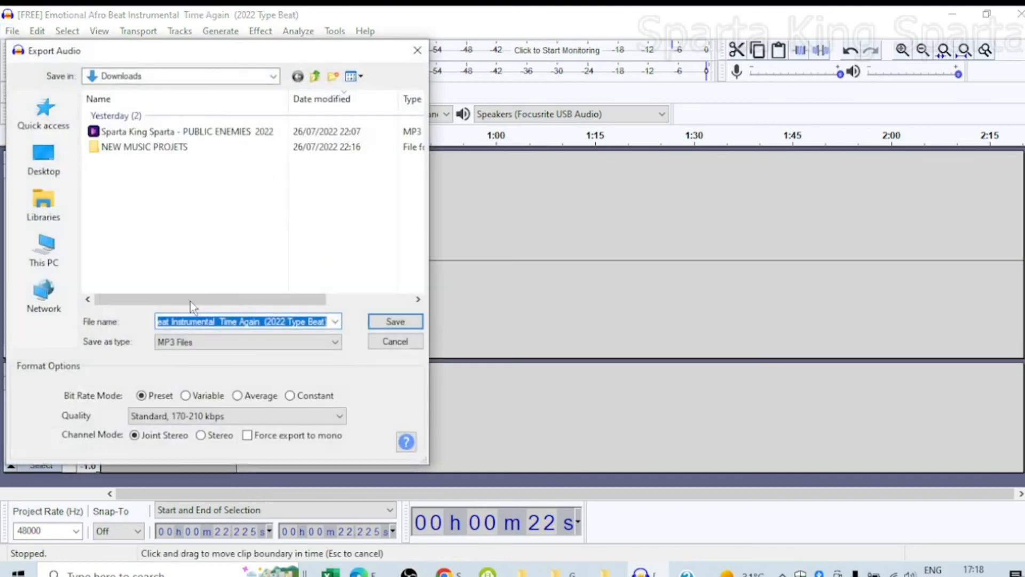
{"action": "left_click", "coordinate": [243, 321]}
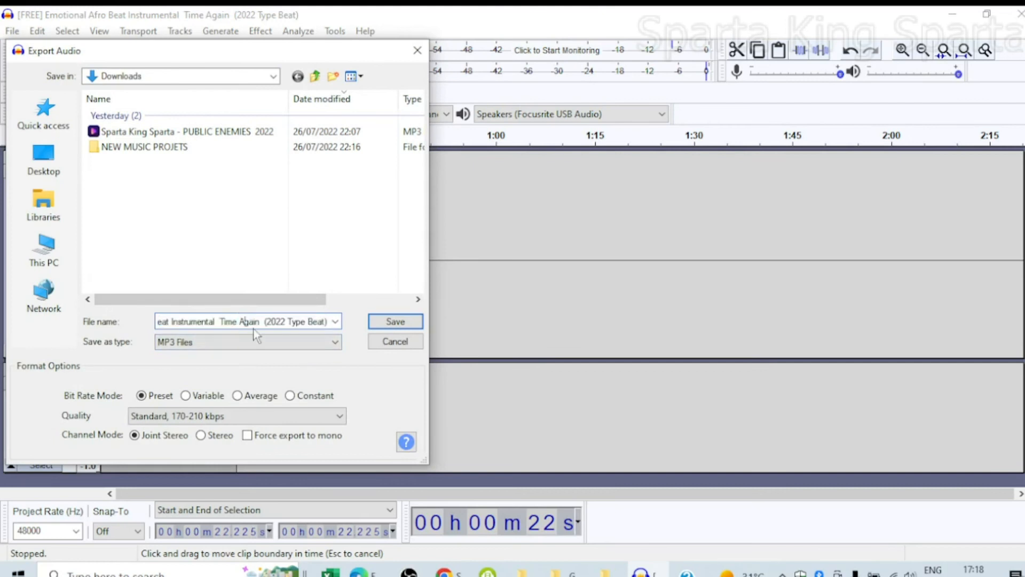
{"action": "double_click", "coordinate": [179, 321]}
{"action": "left_click", "coordinate": [182, 322]}
{"action": "double_click", "coordinate": [195, 322]}
{"action": "left_click_drag", "start_coordinate": [218, 321], "coordinate": [135, 332]}
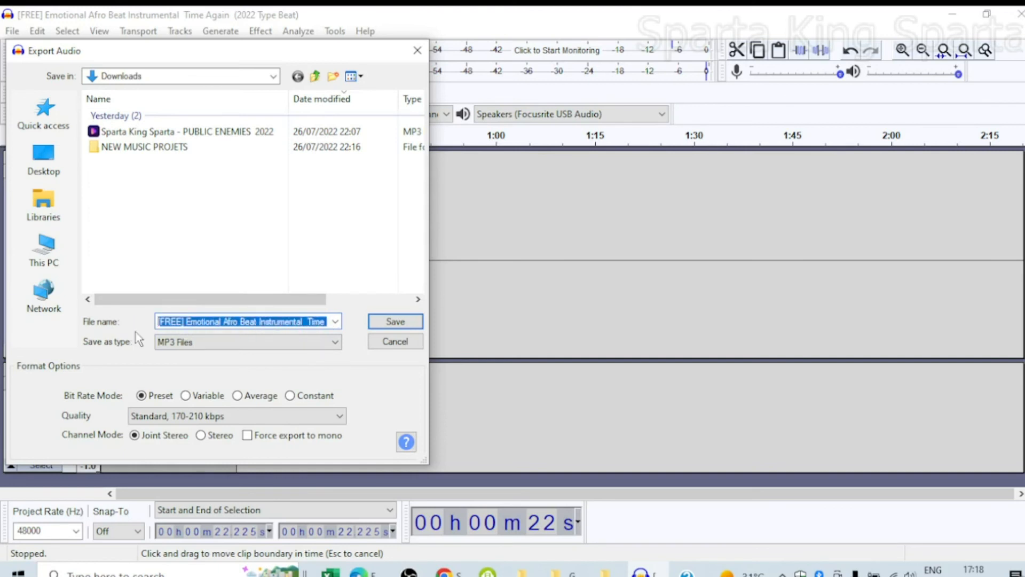
{"action": "type", "text": "SKS"}
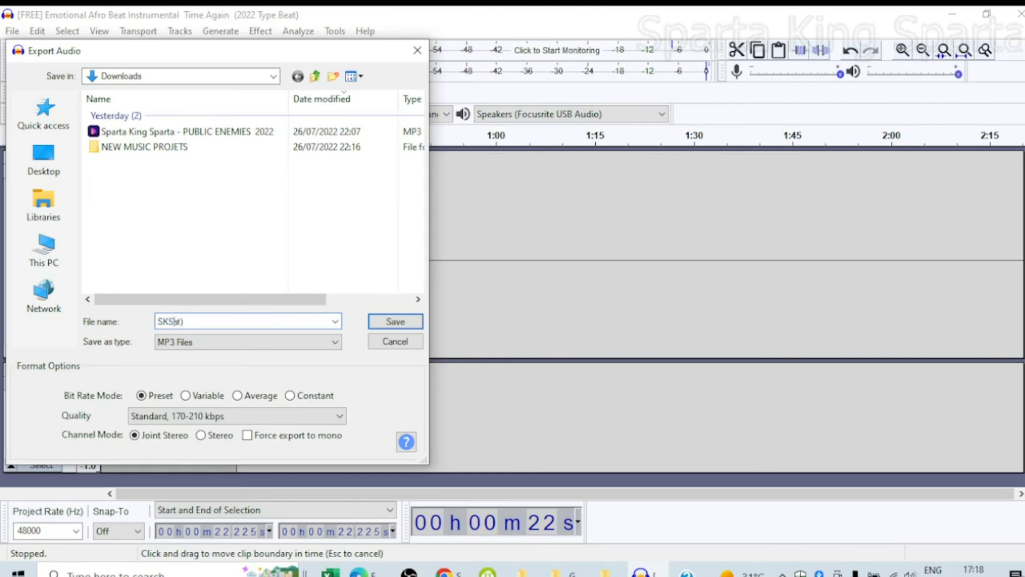
{"action": "type", "text": " 2022a"}
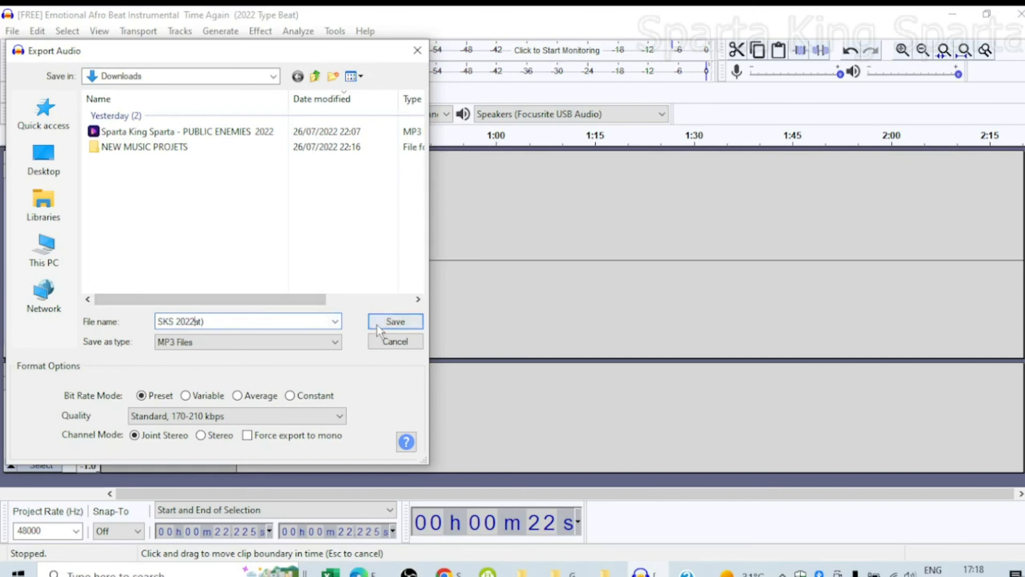
Export the tracks as one stereo MP3 mixdown, with SKS as the artist name and VHGHGH as the album title in the metadata
{"action": "left_click", "coordinate": [377, 323]}
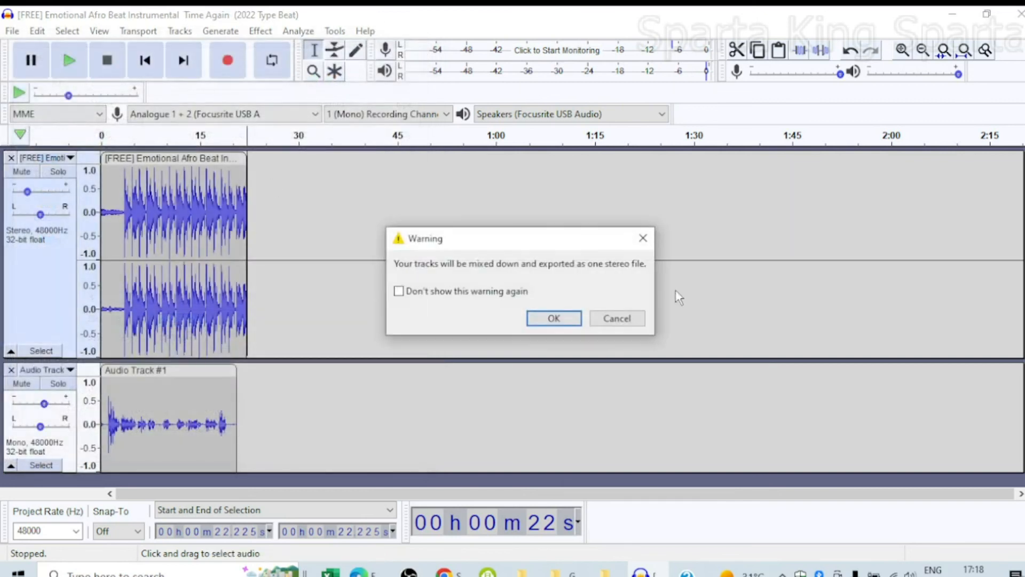
{"action": "left_click", "coordinate": [554, 318]}
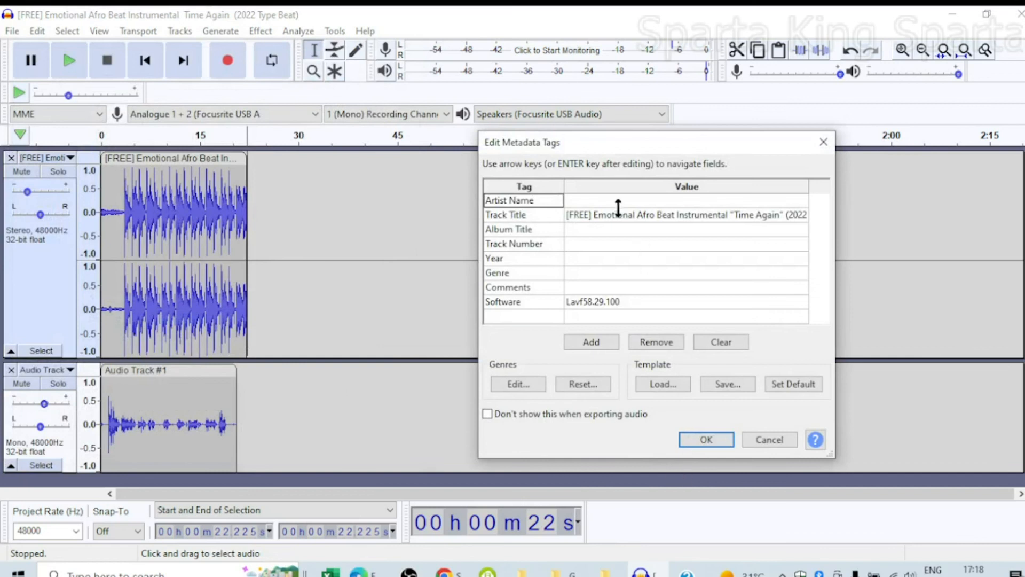
{"action": "left_click", "coordinate": [649, 199]}
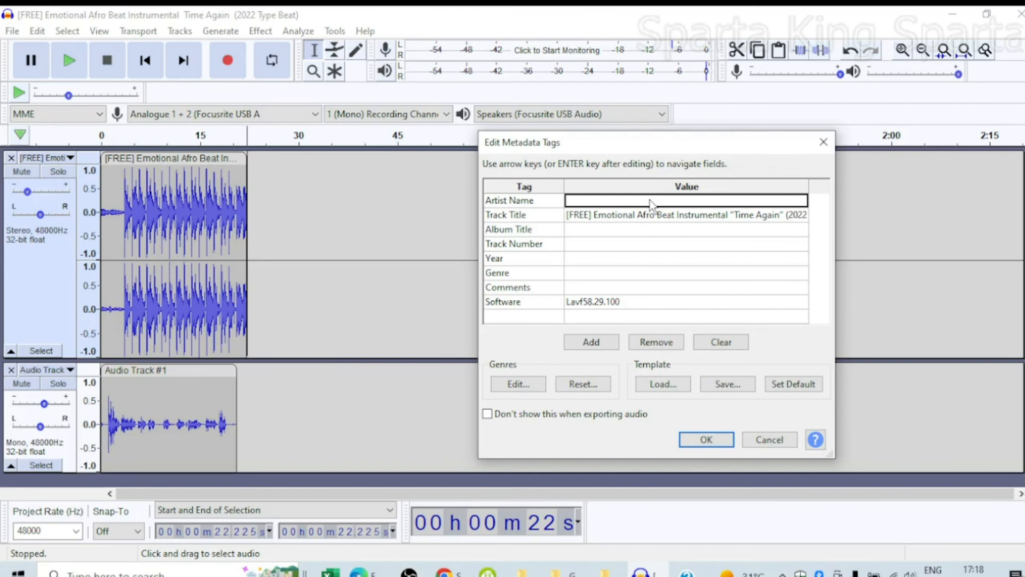
{"action": "type", "text": "SKS"}
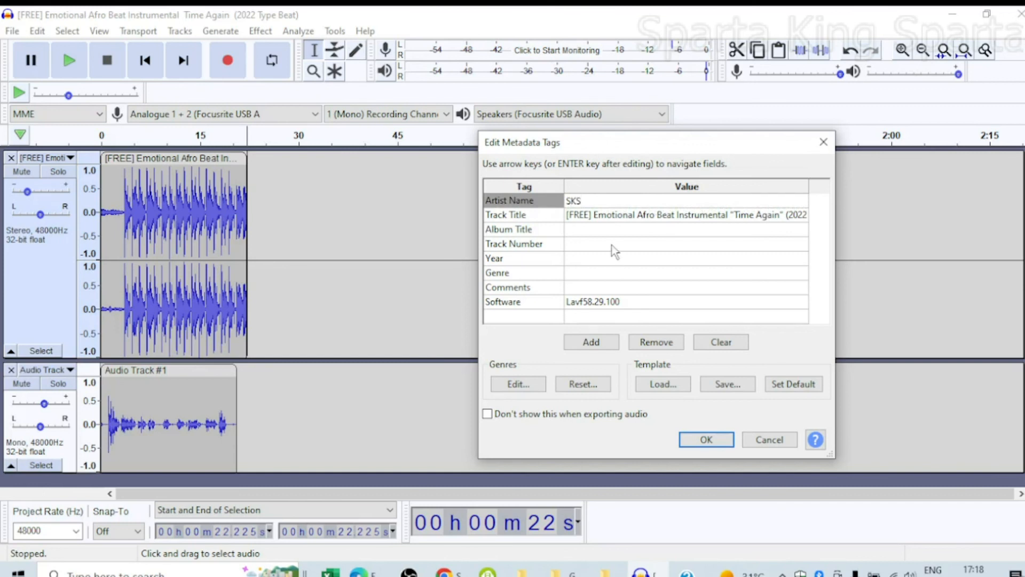
{"action": "left_click", "coordinate": [605, 231]}
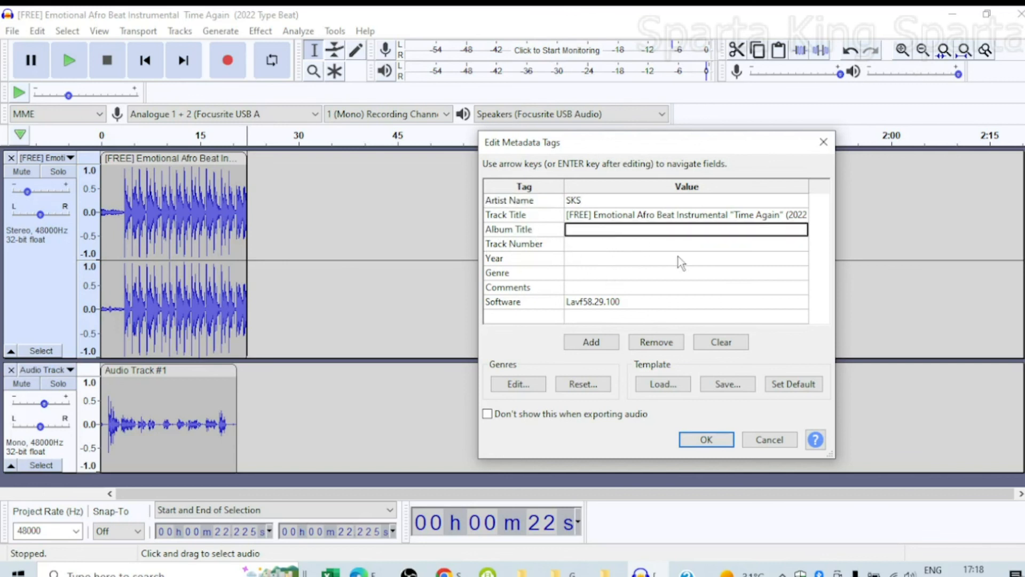
{"action": "type", "text": "VHGHGH"}
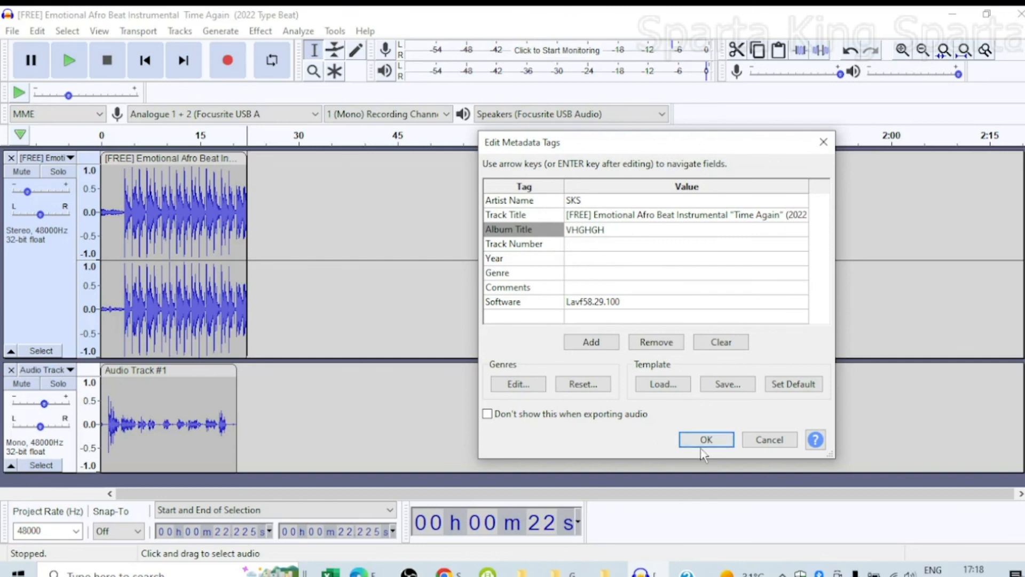
{"action": "left_click", "coordinate": [704, 438]}
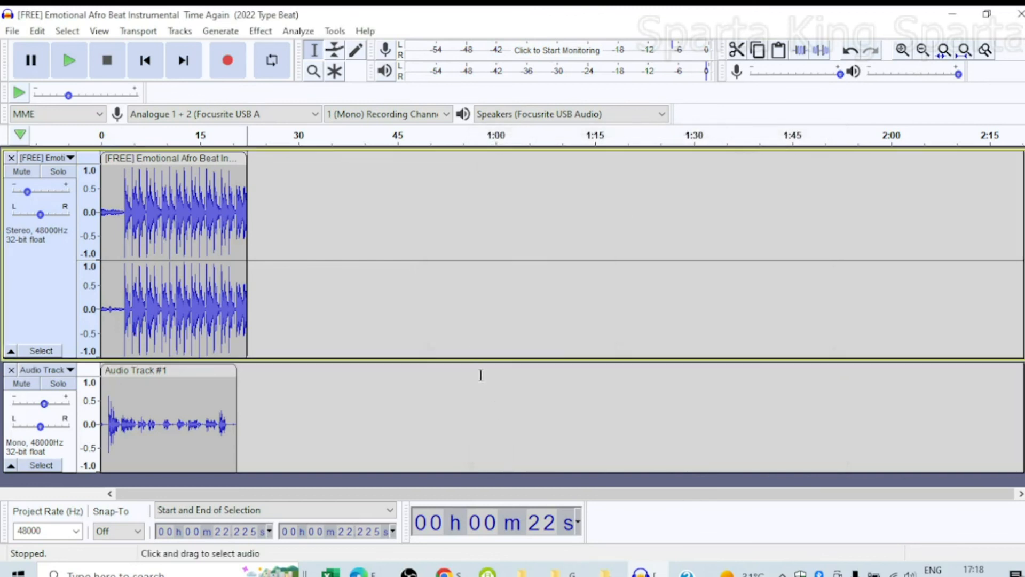
Switch to File Explorer and open the exported SKS 2022at) MP3 from the Downloads folder, then return to Audacity
{"action": "mouse_move", "coordinate": [524, 570]}
{"action": "left_click", "coordinate": [677, 510]}
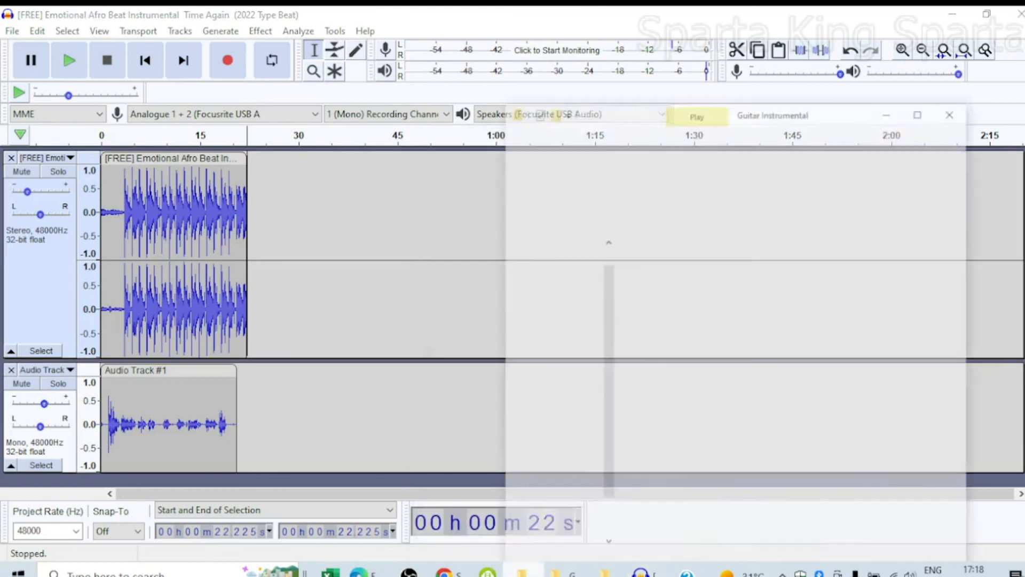
{"action": "left_click", "coordinate": [567, 222]}
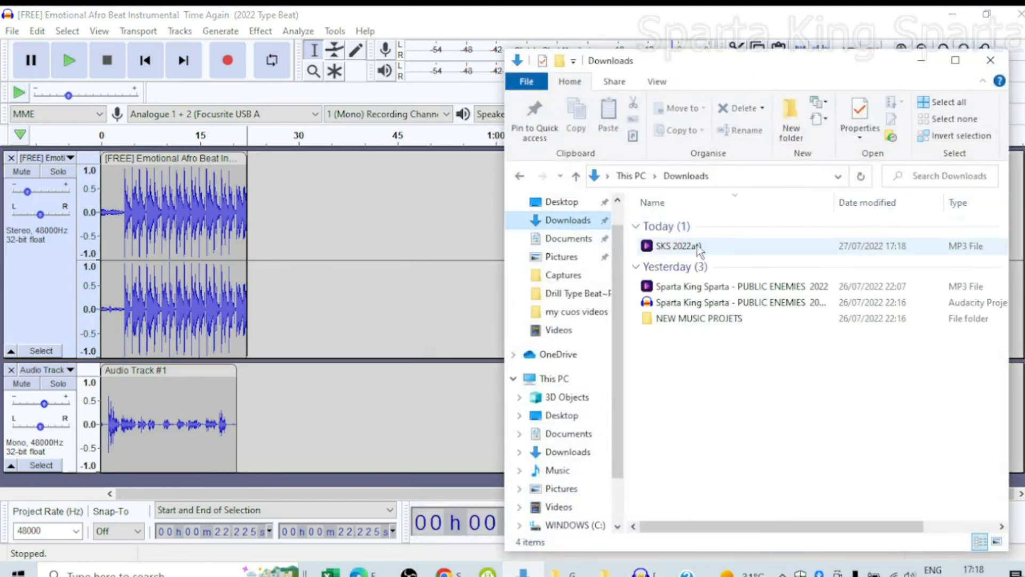
{"action": "left_click", "coordinate": [660, 248]}
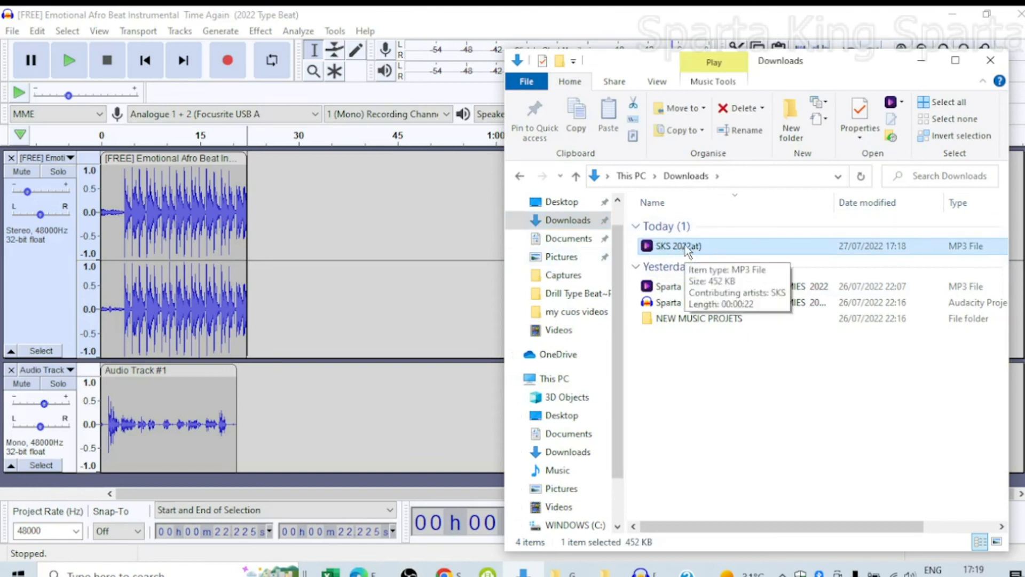
{"action": "double_click", "coordinate": [684, 245]}
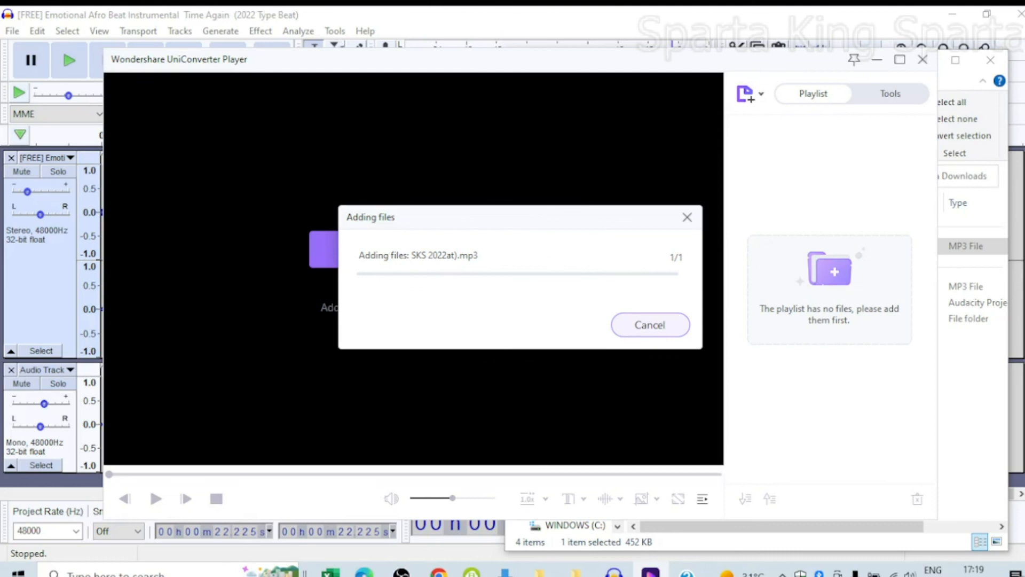
{"action": "left_click", "coordinate": [639, 26]}
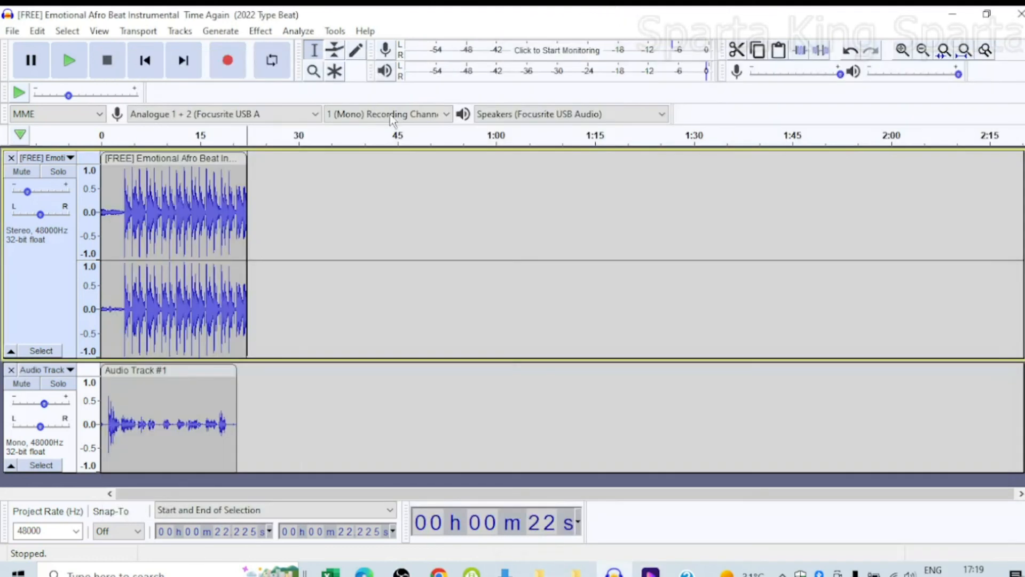